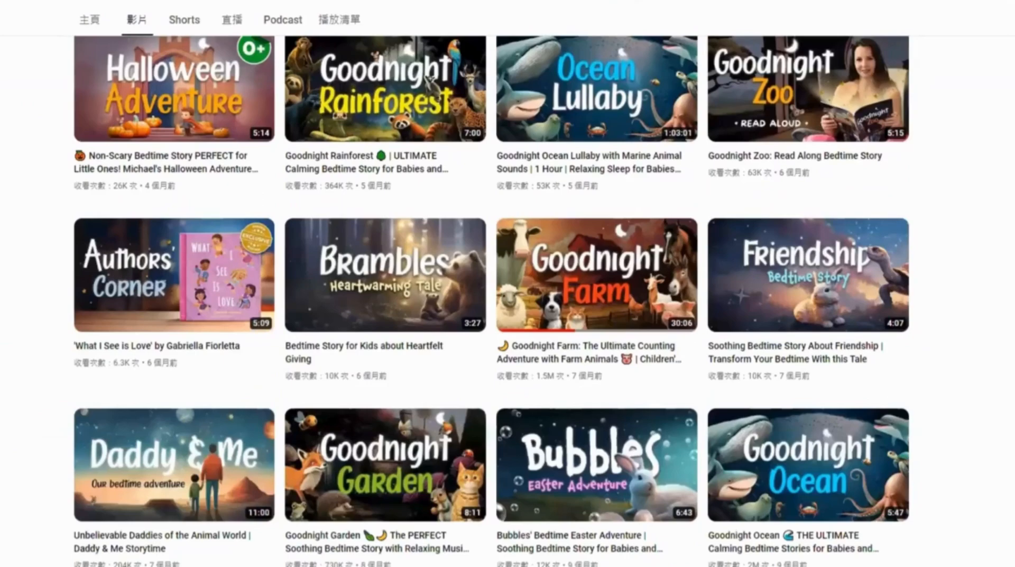
# - Look over the Bedtime Story Co channel's video list and its Social Blade statistics
pyautogui.scroll(5, 508, 302)
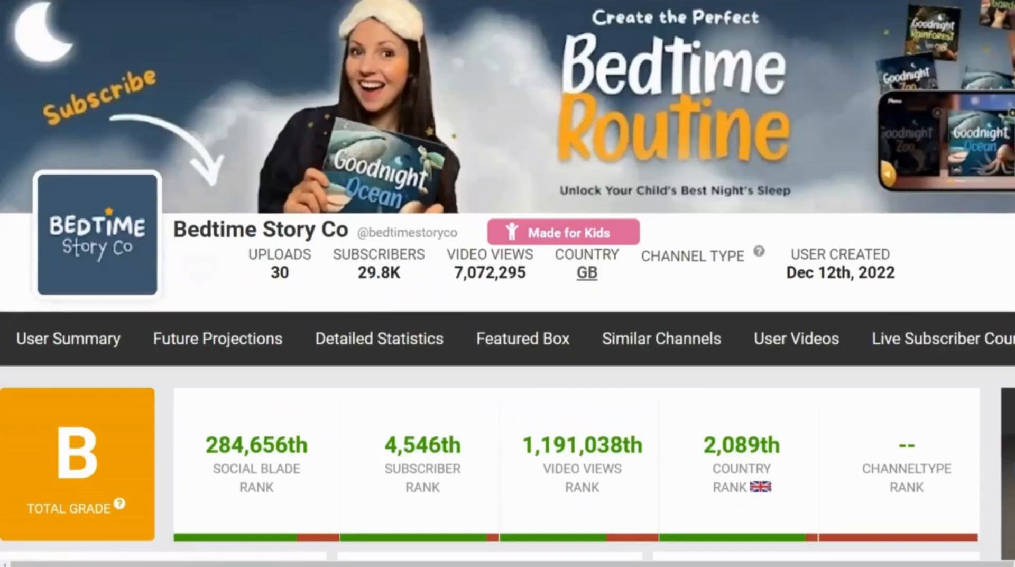
pyautogui.scroll(-5, 508, 284)
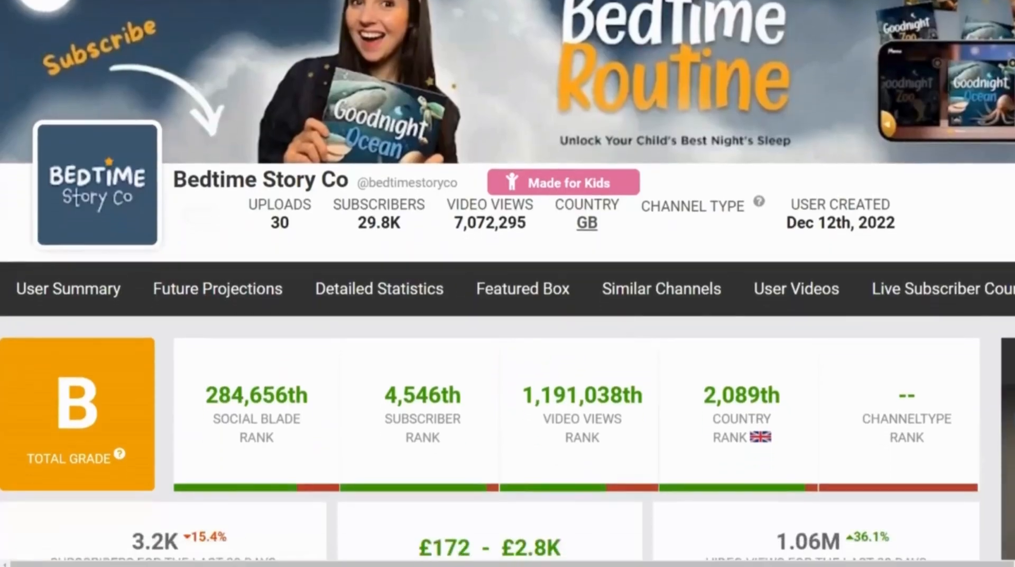
pyautogui.scroll(-2, 508, 284)
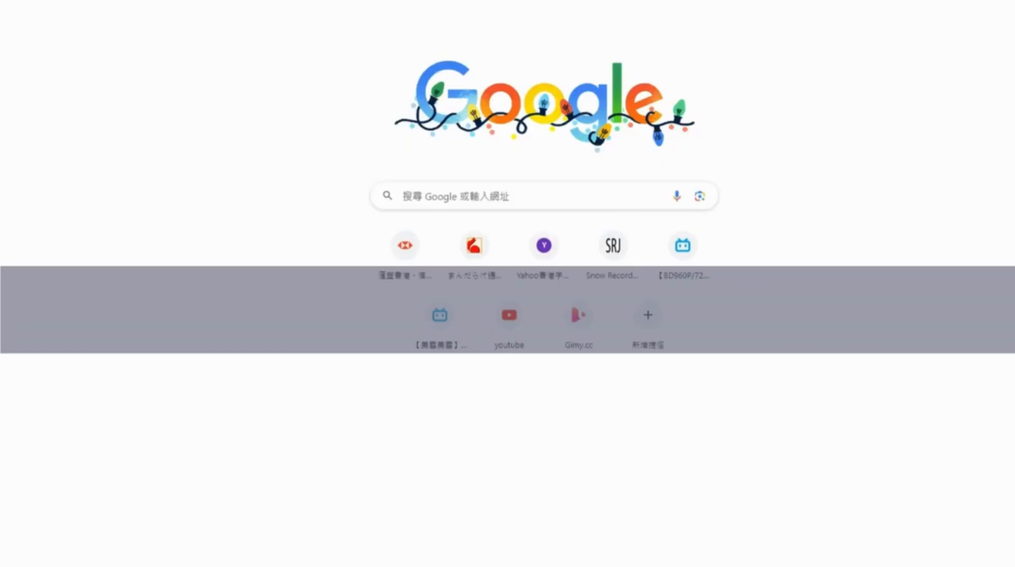
# - Search Google for chatgpt and open the ChatGPT site at chat.openai.com
pyautogui.click(212, 1)
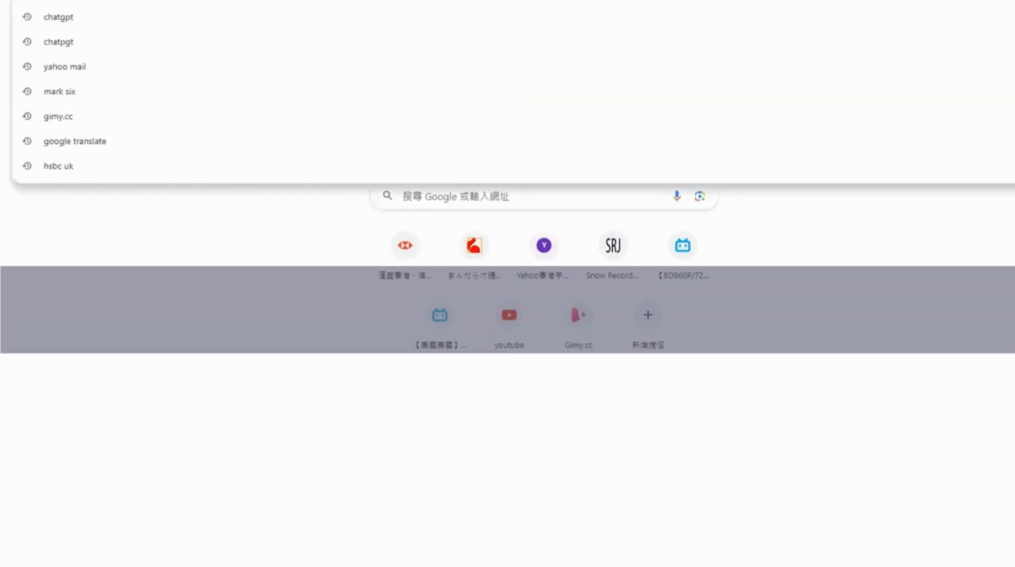
pyautogui.write('chatgpt')
pyautogui.press('Return')
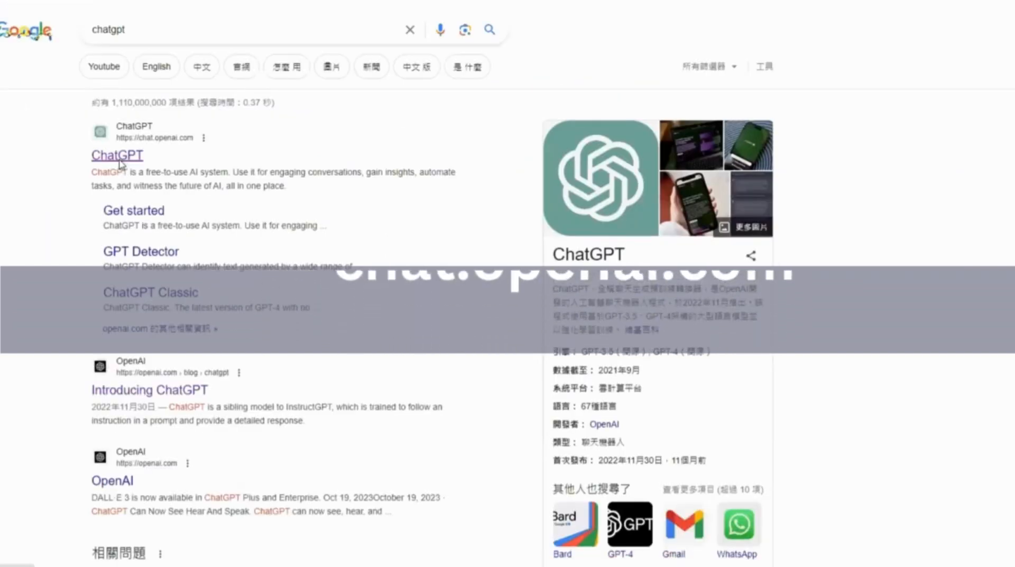
pyautogui.click(117, 156)
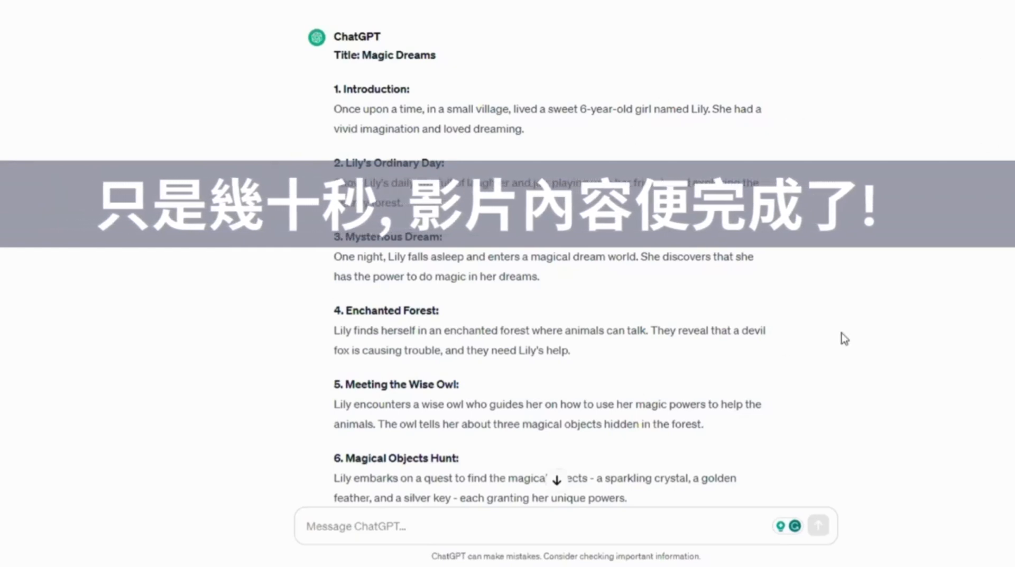
# - Read through the generated Magic Dreams story from its introduction onward
pyautogui.scroll(2, 844, 338)
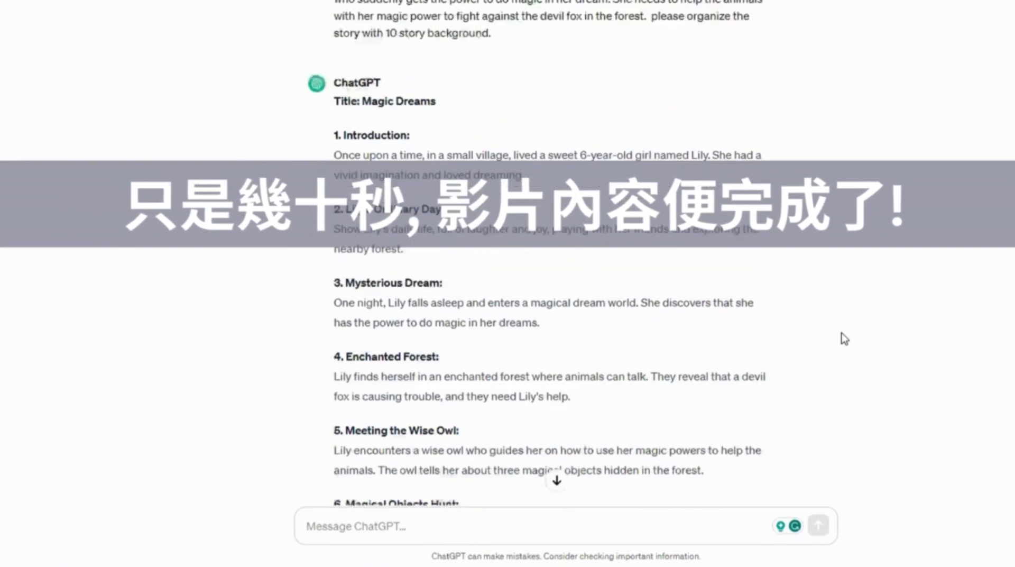
pyautogui.scroll(-8, 844, 339)
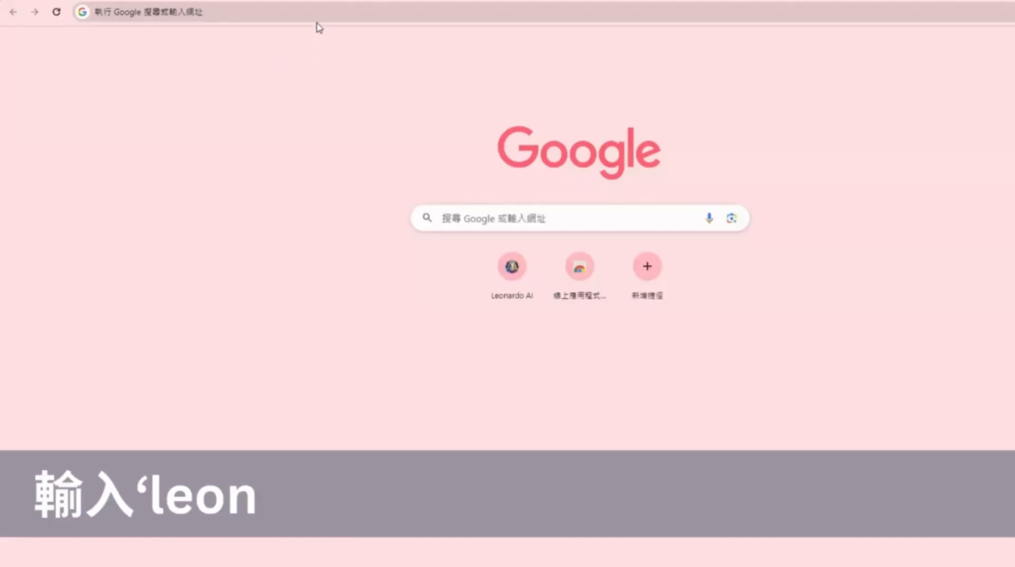
# - Go to leonardo.ai and start creating an account from its home page
pyautogui.click(312, 16)
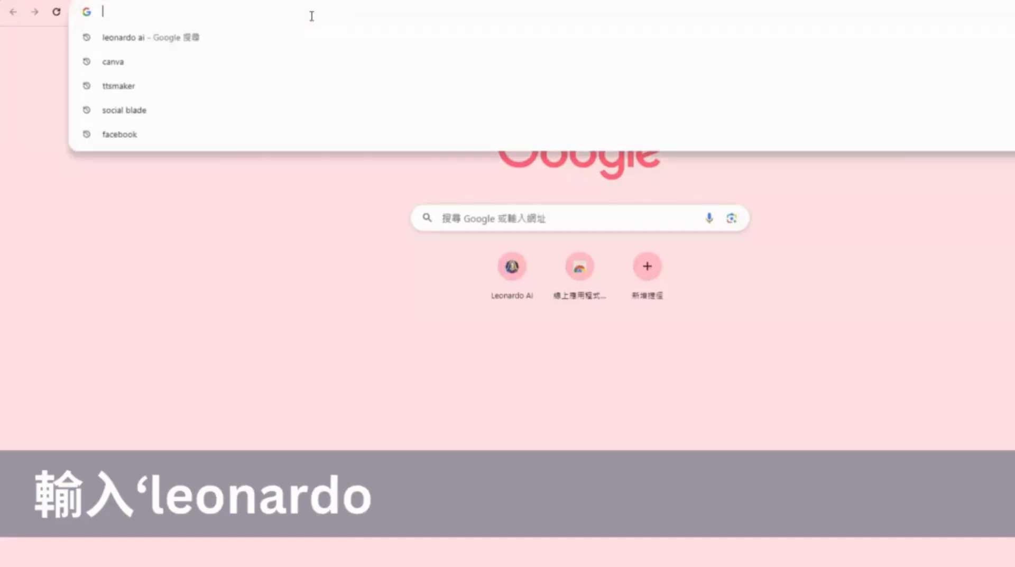
pyautogui.write('leona')
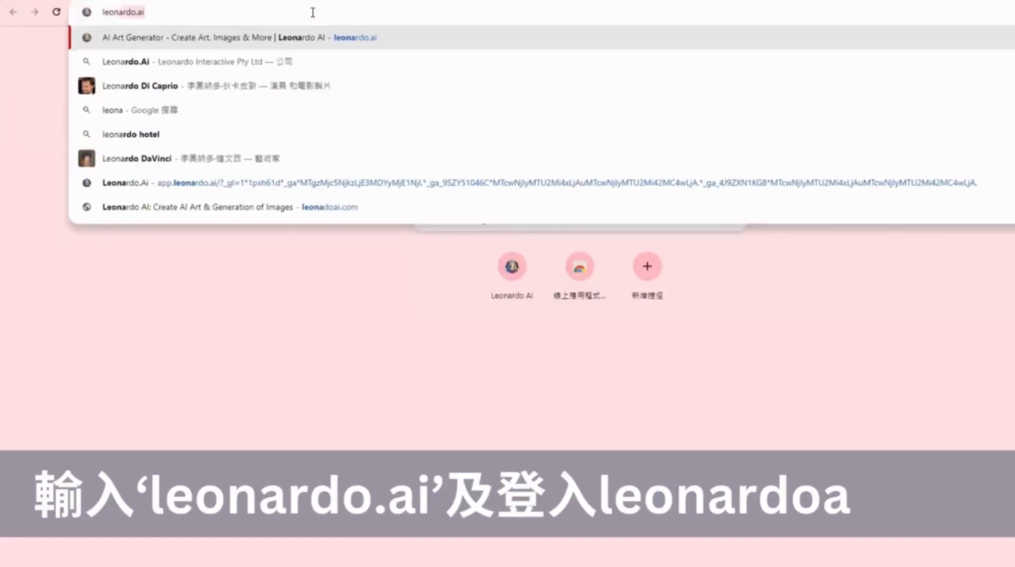
pyautogui.write('rdo.ai')
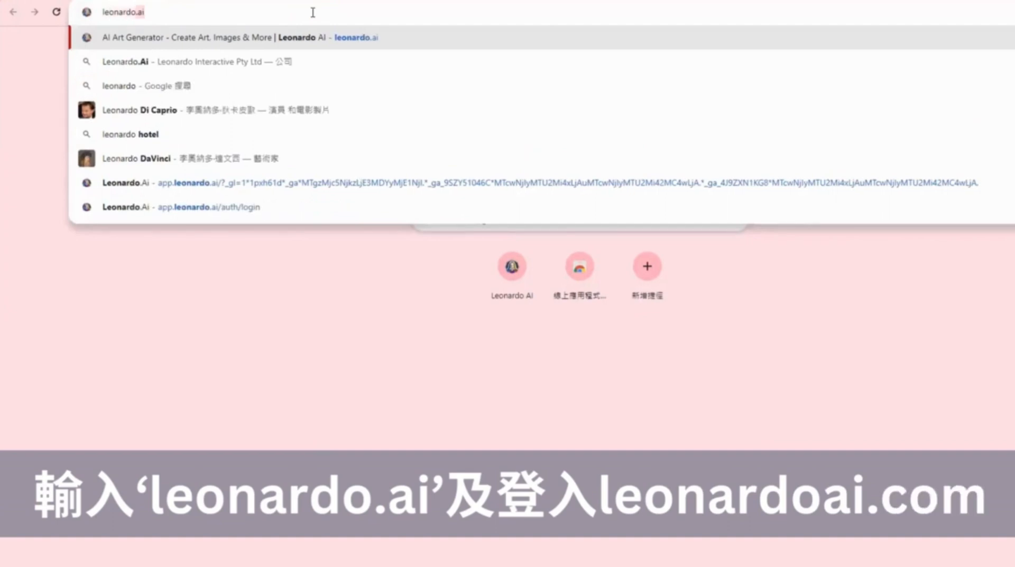
pyautogui.press('Return')
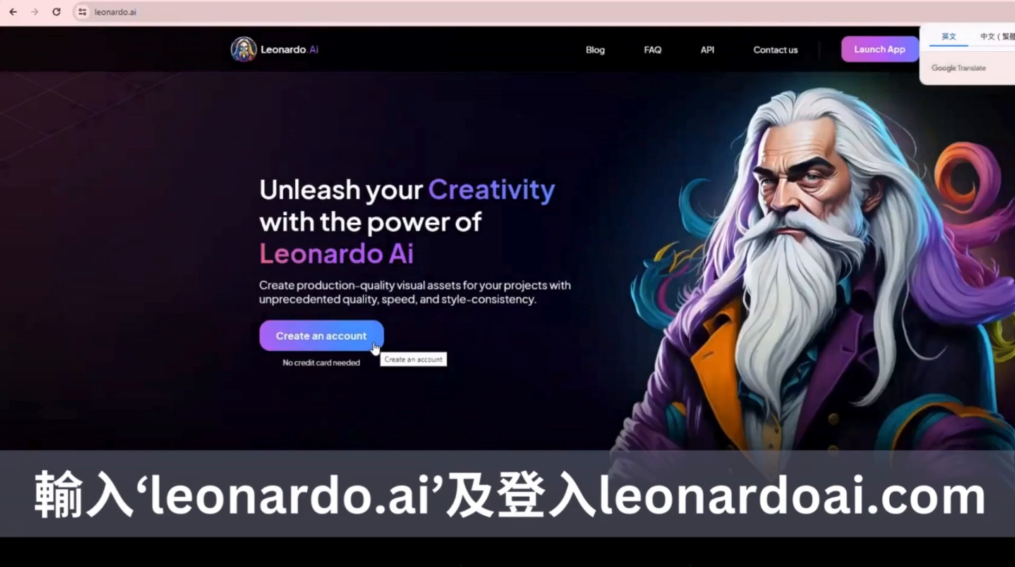
pyautogui.click(374, 347)
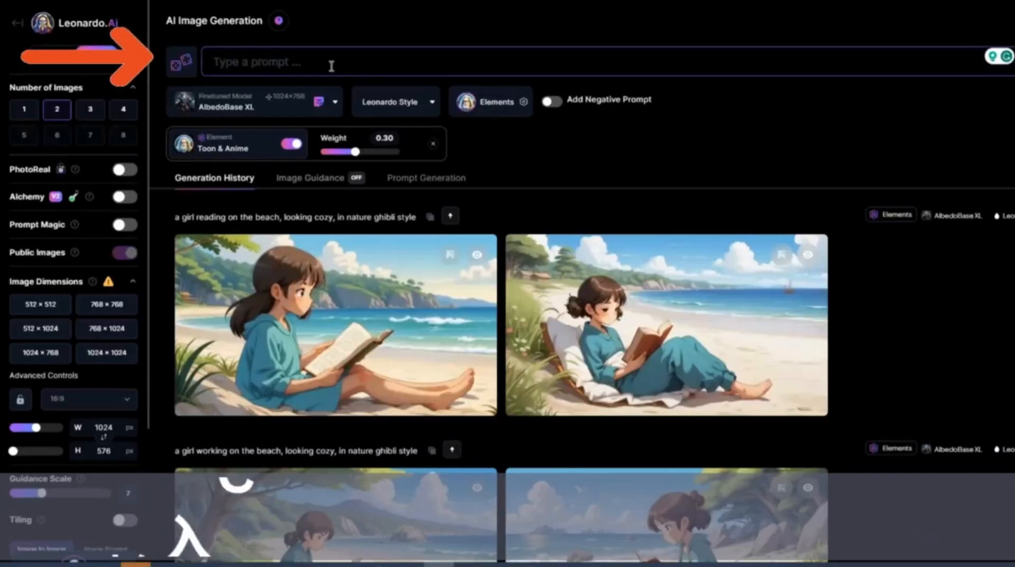
# - Enter an image prompt describing Lily, a 6-year-old girl in a silver, floral dress with light brown long hair, living in a small village, and review her appearance details
pyautogui.write('Lily is a 6-year-old girl wearing a silver, floral dress, with light brown curry long hair. She is living in a small village. She had a vivid imagination and loved dreaming.')
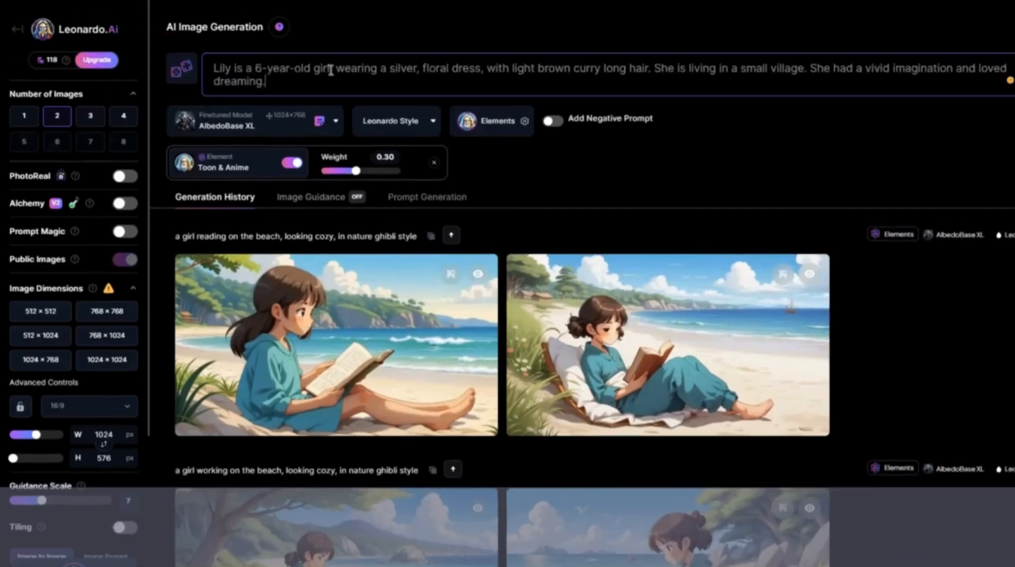
pyautogui.moveTo(336, 68); pyautogui.dragTo(423, 70)
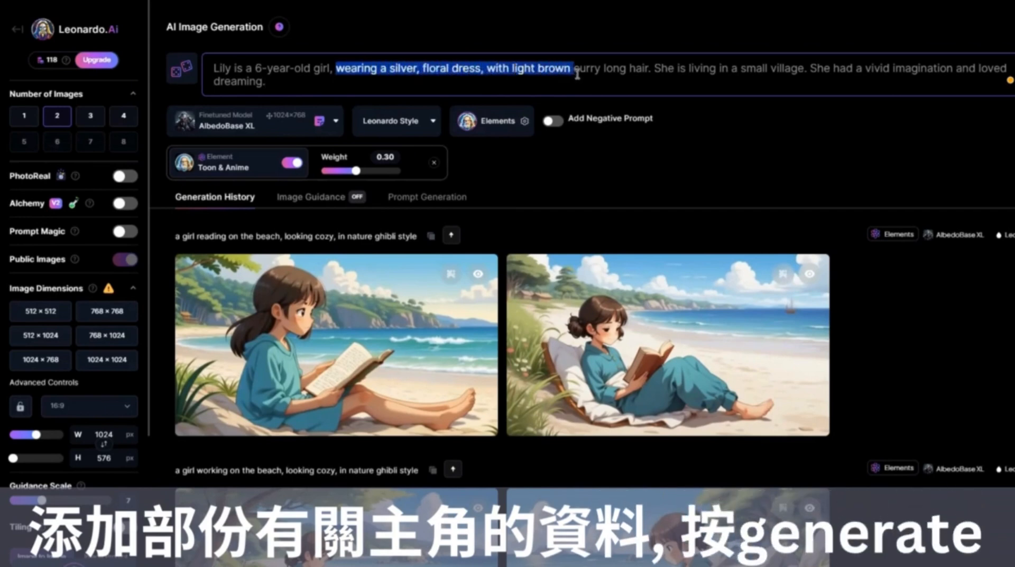
pyautogui.moveTo(642, 72); pyautogui.dragTo(648, 74)
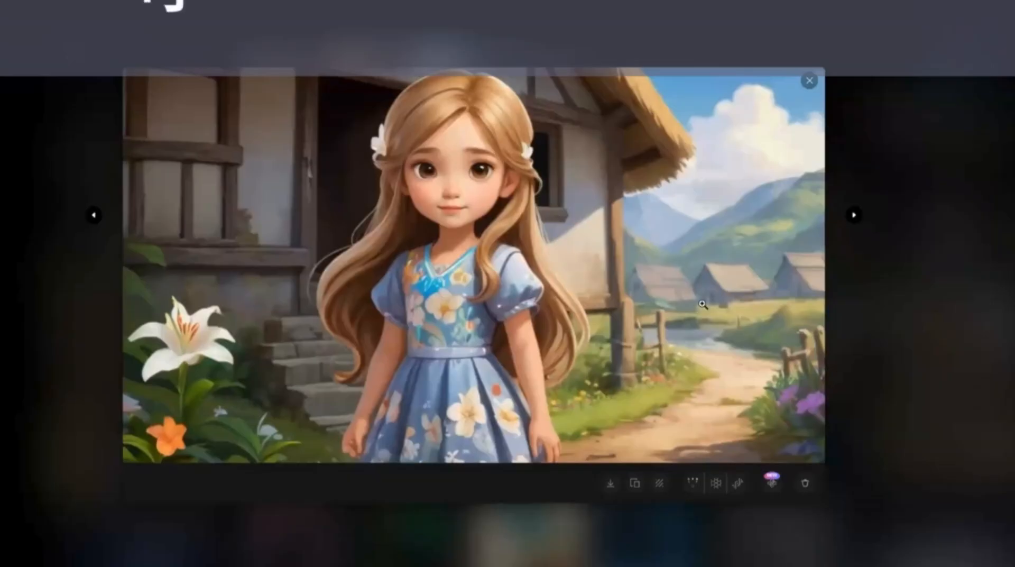
# - Upscale the generated village image of Lily with Alchemy Refiner, using High refiner strength and Smooth Mode on
pyautogui.click(771, 483)
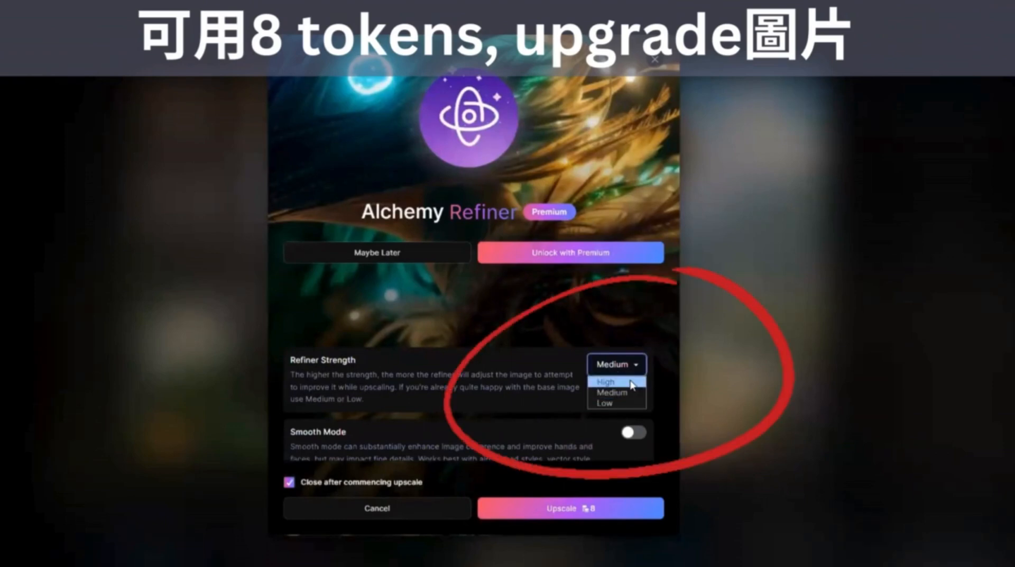
pyautogui.click(632, 383)
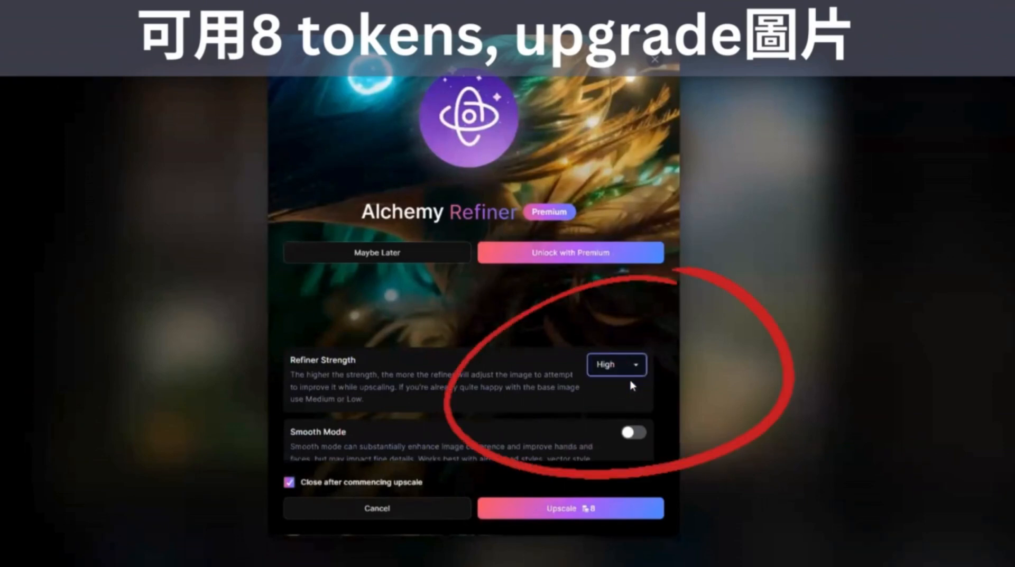
pyautogui.click(635, 433)
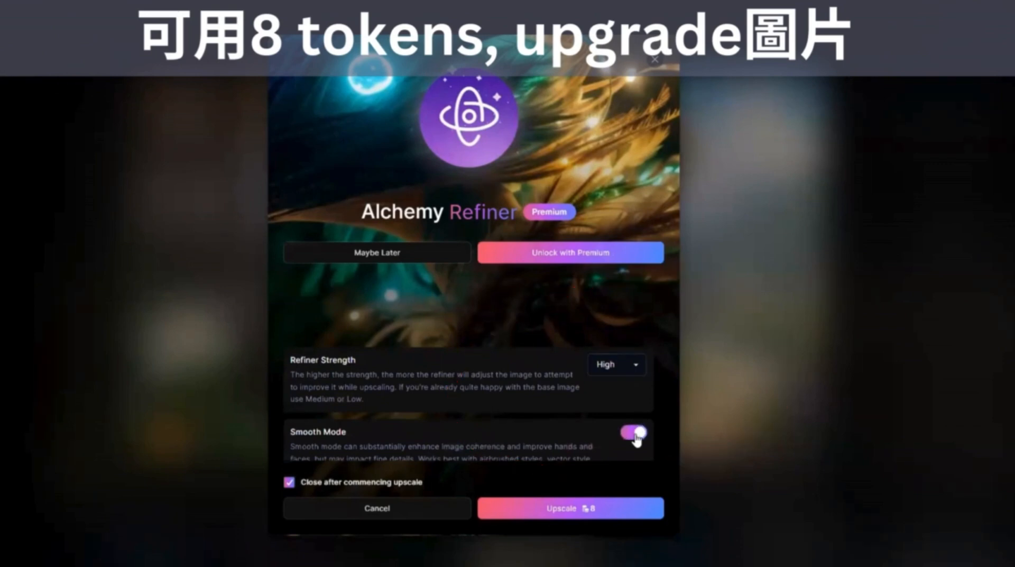
pyautogui.click(613, 511)
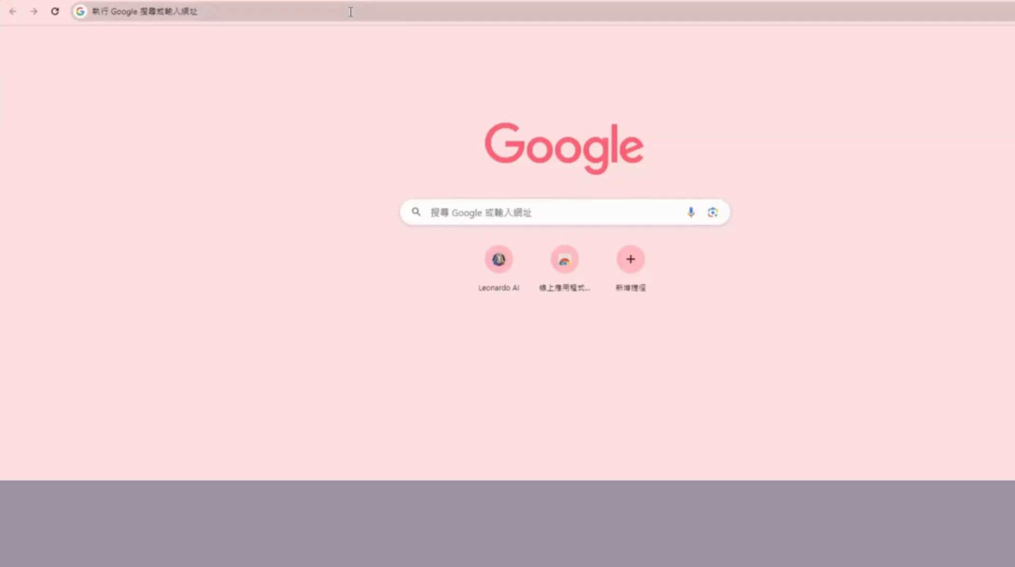
# - Search Google for runwaymi and open the Runway website at runwayml.com
pyautogui.click(351, 12)
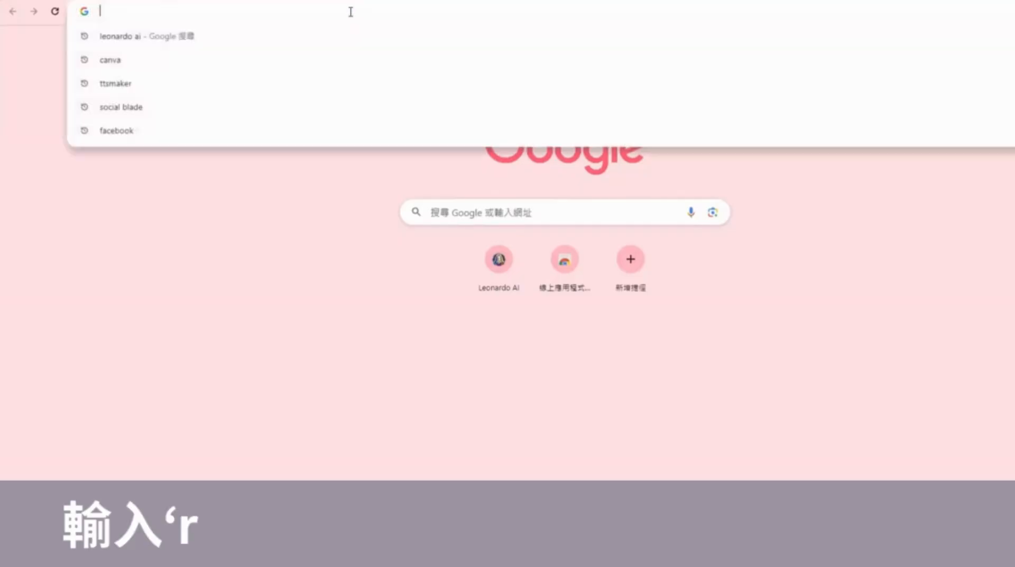
pyautogui.write('runw')
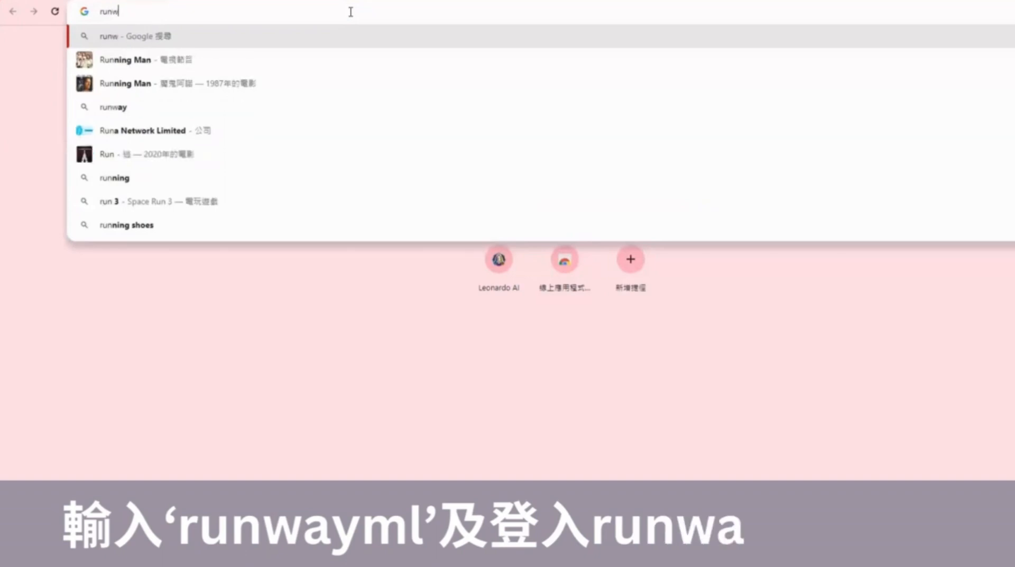
pyautogui.write('aymi')
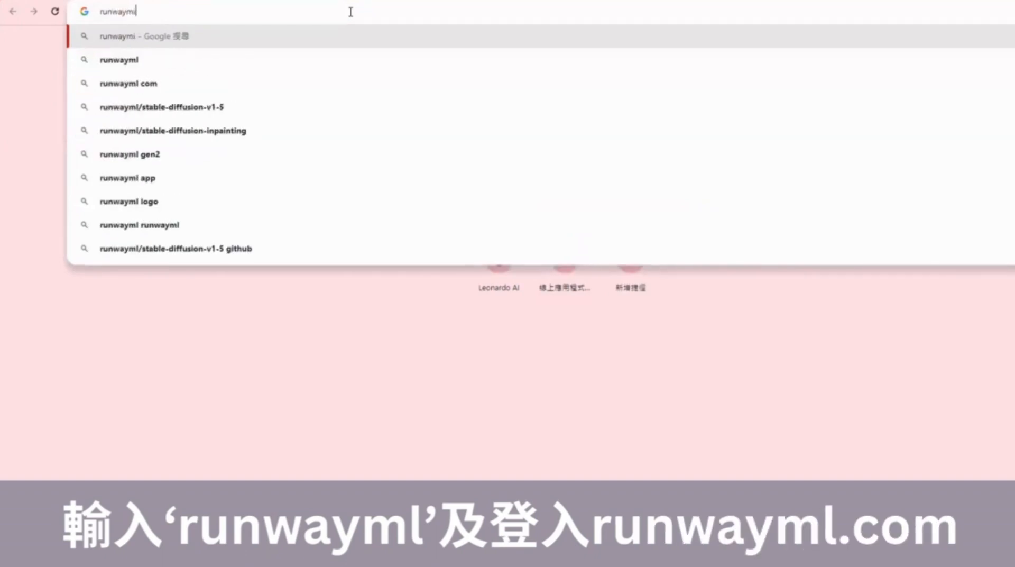
pyautogui.press('Return')
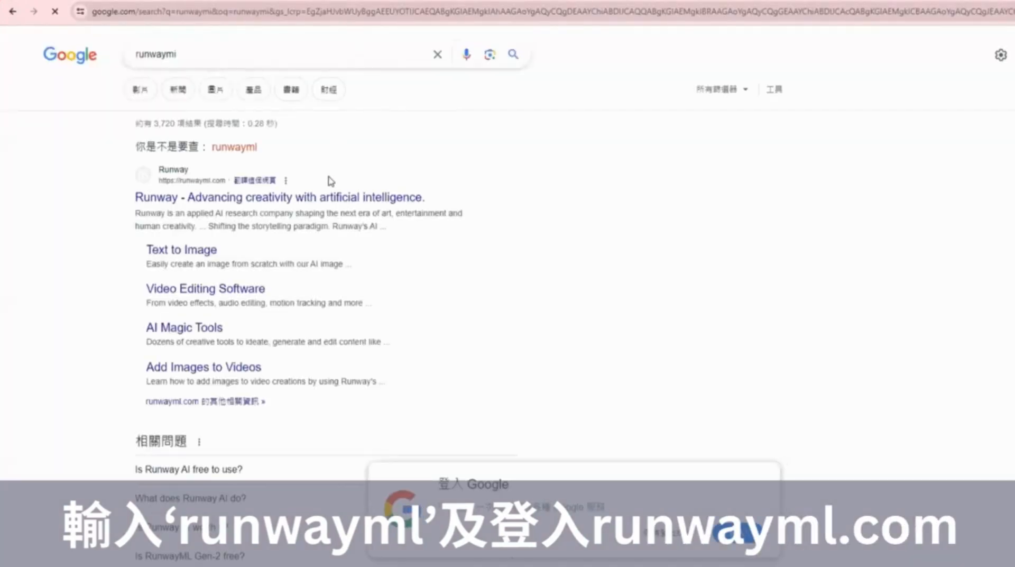
pyautogui.click(326, 198)
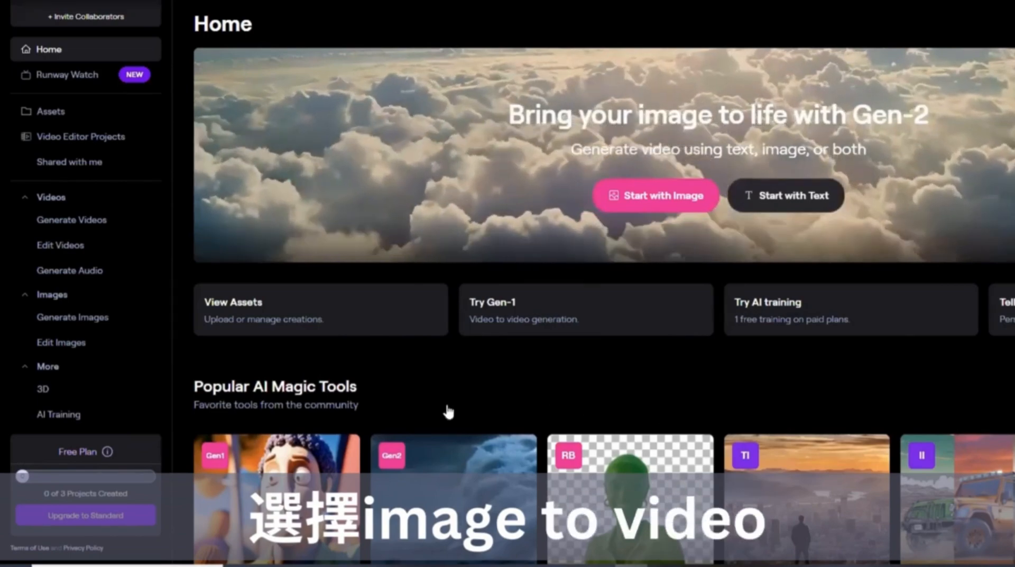
# - Switch the Lily forest image to Image + Description in Gen-2 and enter the motion description "Lily is walking happily."
pyautogui.scroll(-6, 448, 412)
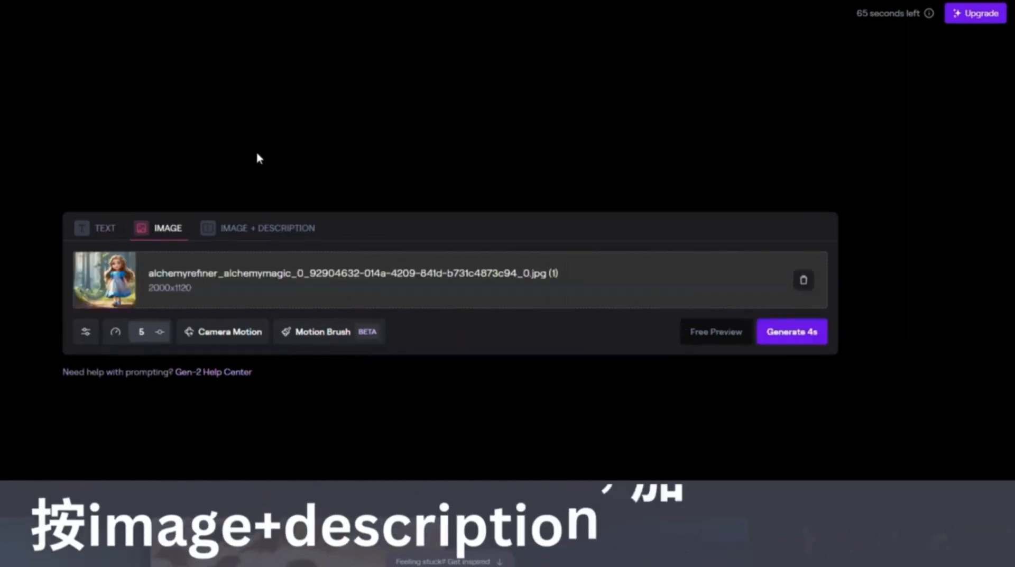
pyautogui.click(268, 234)
pyautogui.click(236, 265)
pyautogui.write('Lily is')
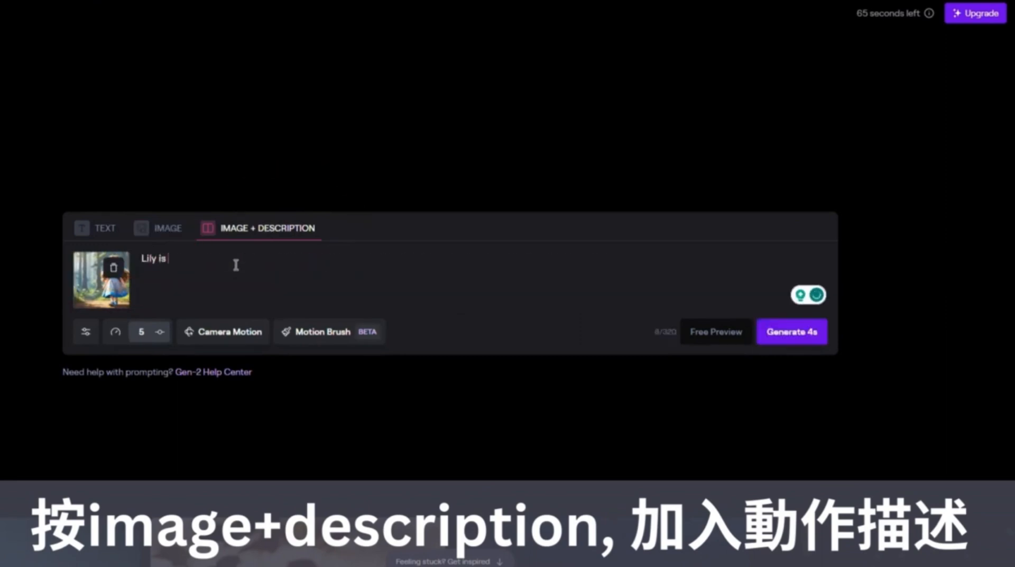
pyautogui.write(' walking happil')
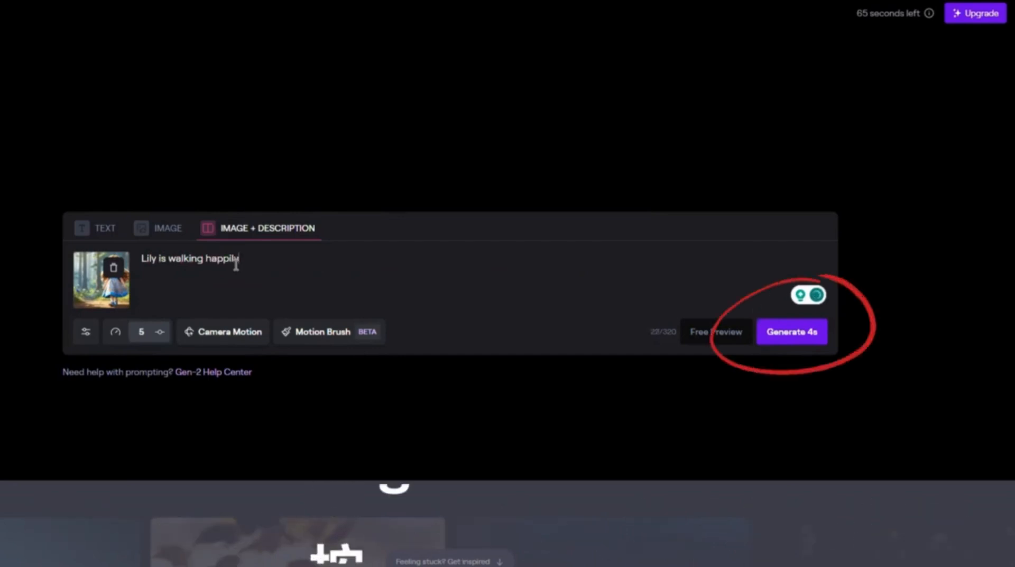
pyautogui.write('y')
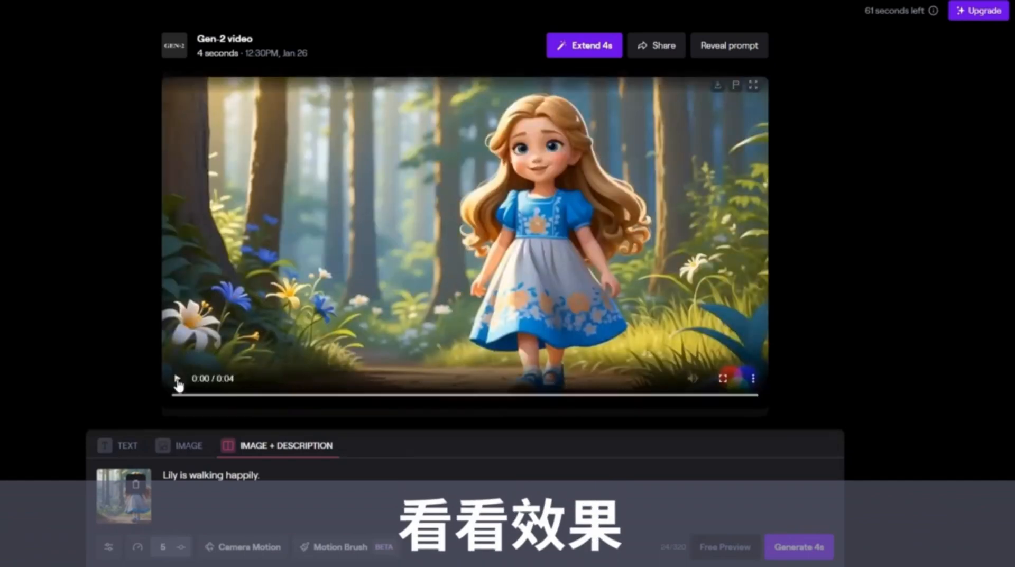
# - Play the generated Lily clip, open the motion amount setting, and play the regenerated clip
pyautogui.click(178, 379)
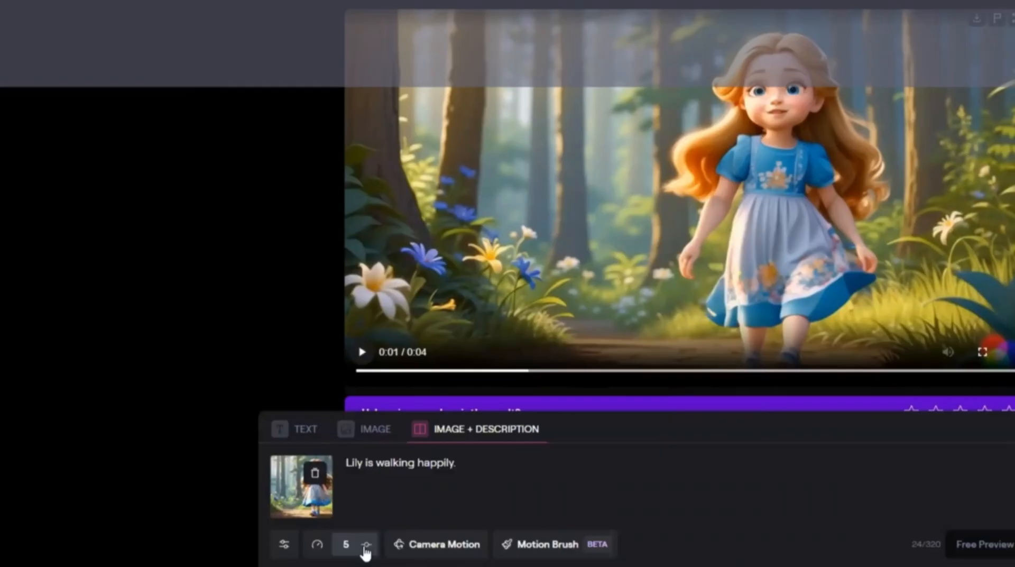
pyautogui.click(179, 553)
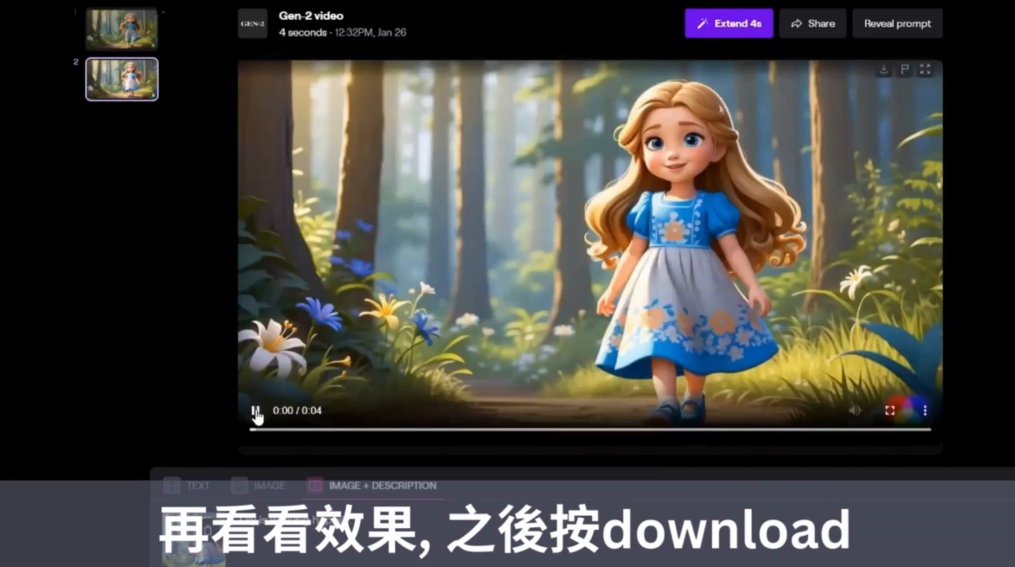
pyautogui.click(256, 412)
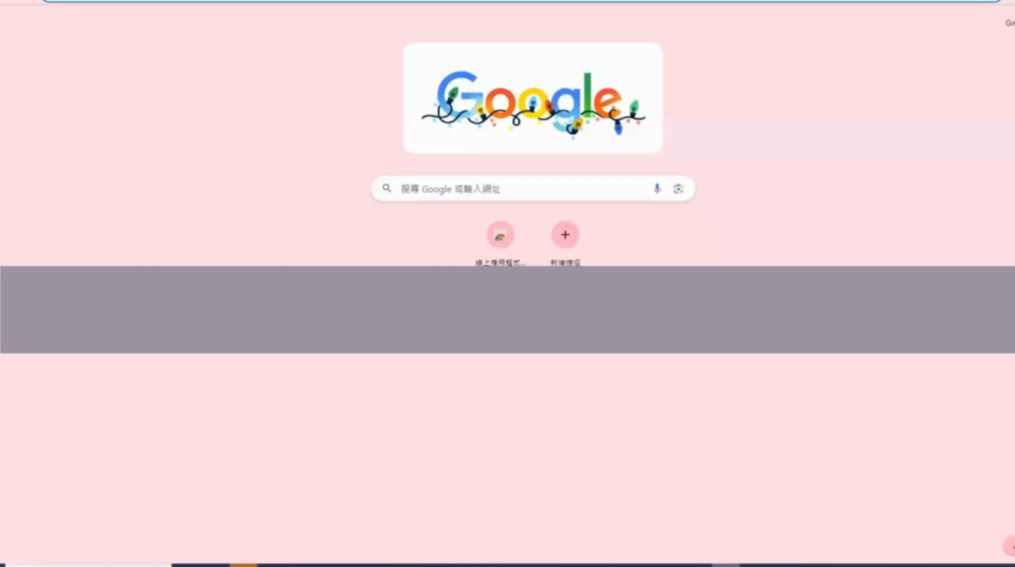
pyautogui.write('canva')
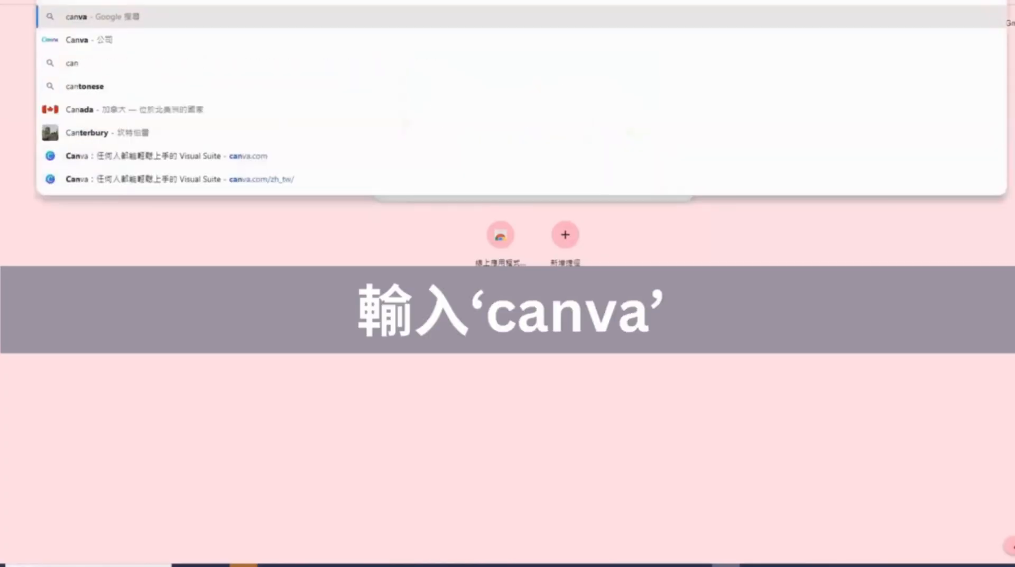
pyautogui.press('Return')
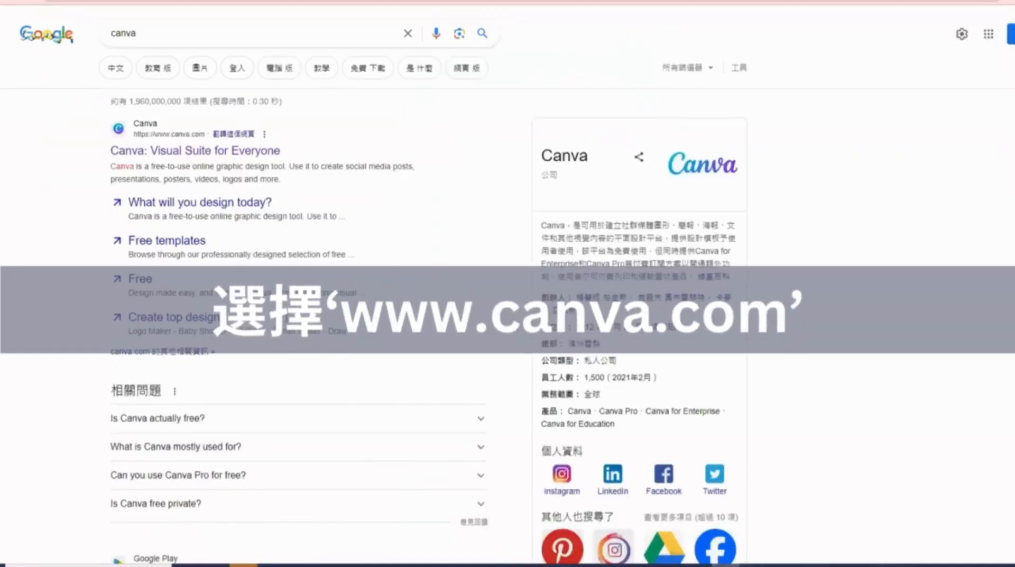
pyautogui.click(264, 151)
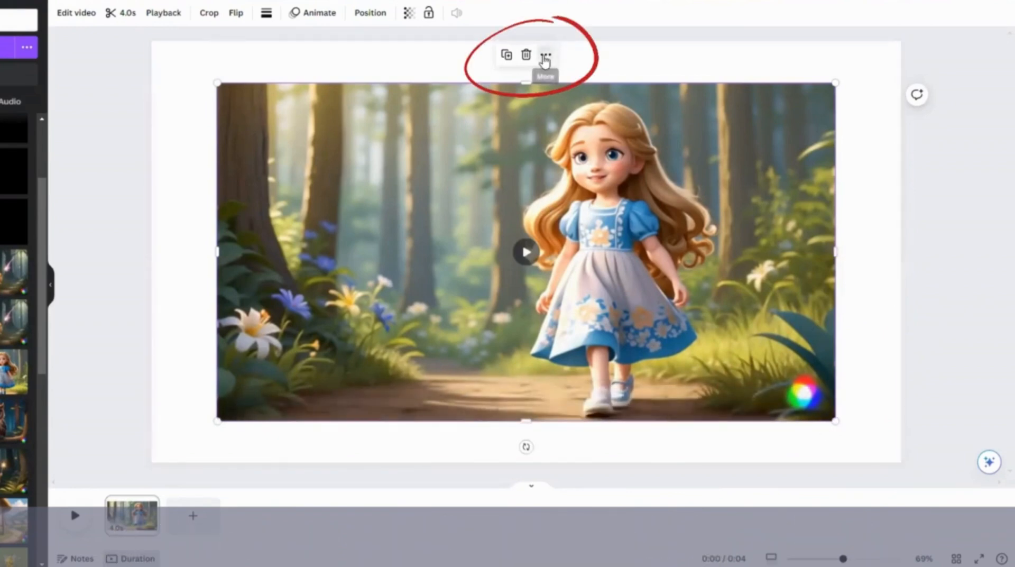
# - Set the Lily forest clip as the page background and enlarge it within the frame to crop out the colourful watermark
pyautogui.click(545, 57)
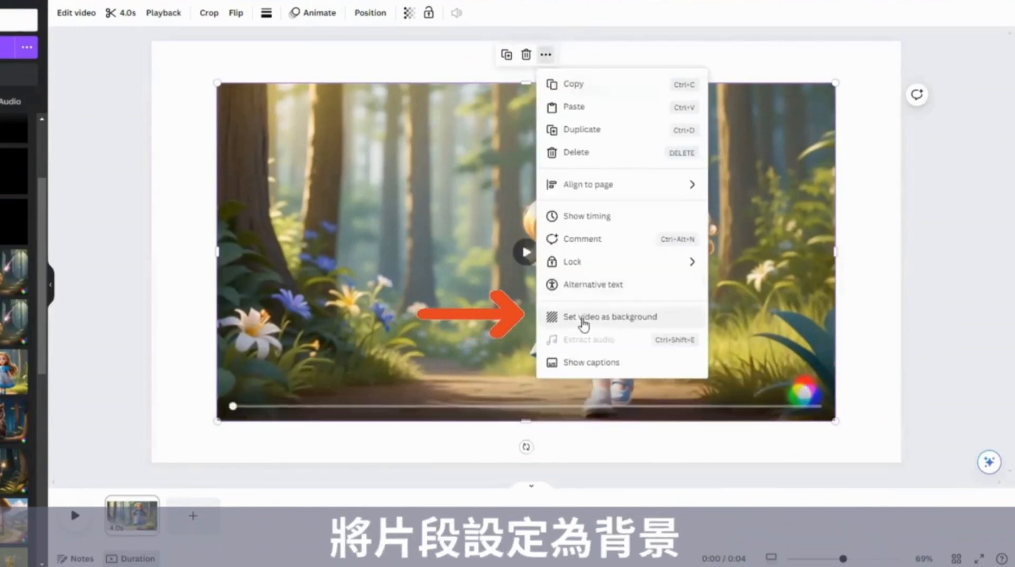
pyautogui.click(583, 320)
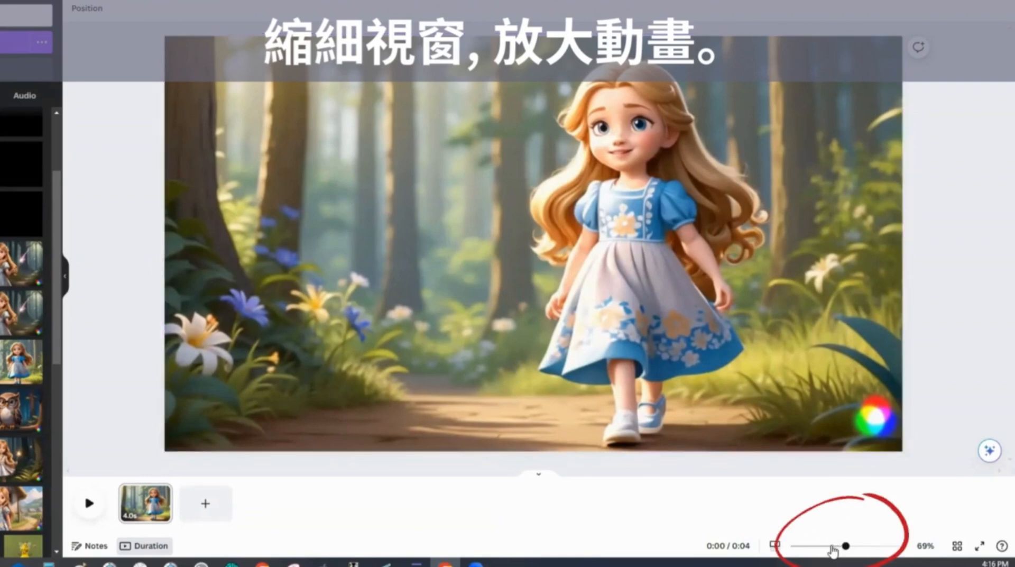
pyautogui.moveTo(832, 548); pyautogui.dragTo(829, 547)
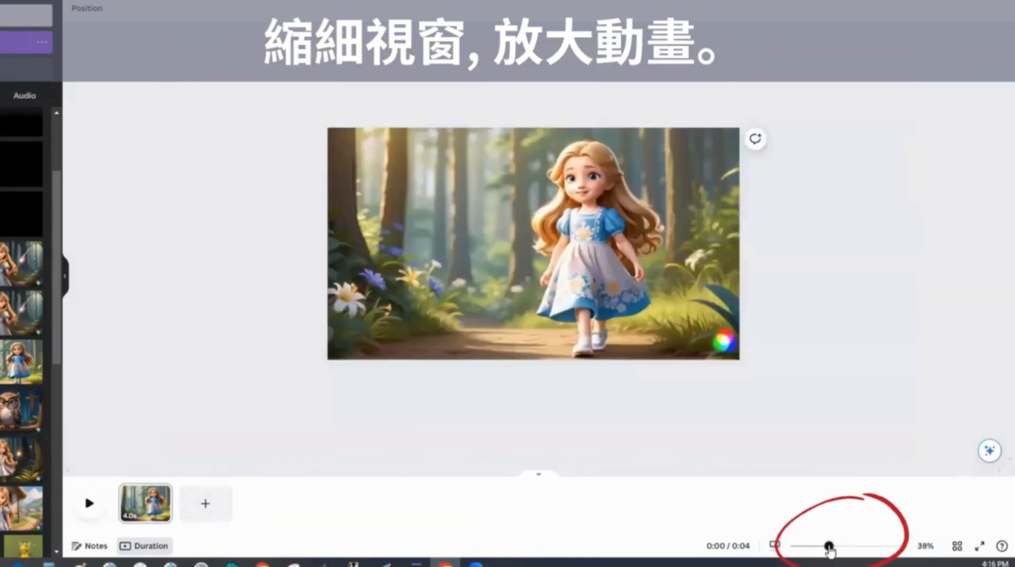
pyautogui.doubleClick(686, 160)
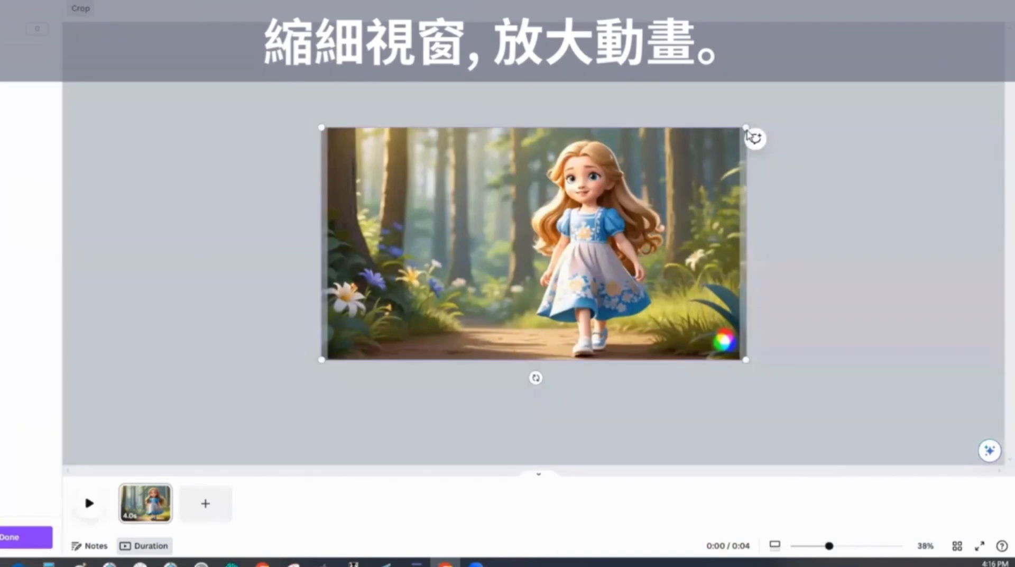
pyautogui.moveTo(746, 126); pyautogui.dragTo(779, 110)
pyautogui.moveTo(700, 273); pyautogui.dragTo(725, 273)
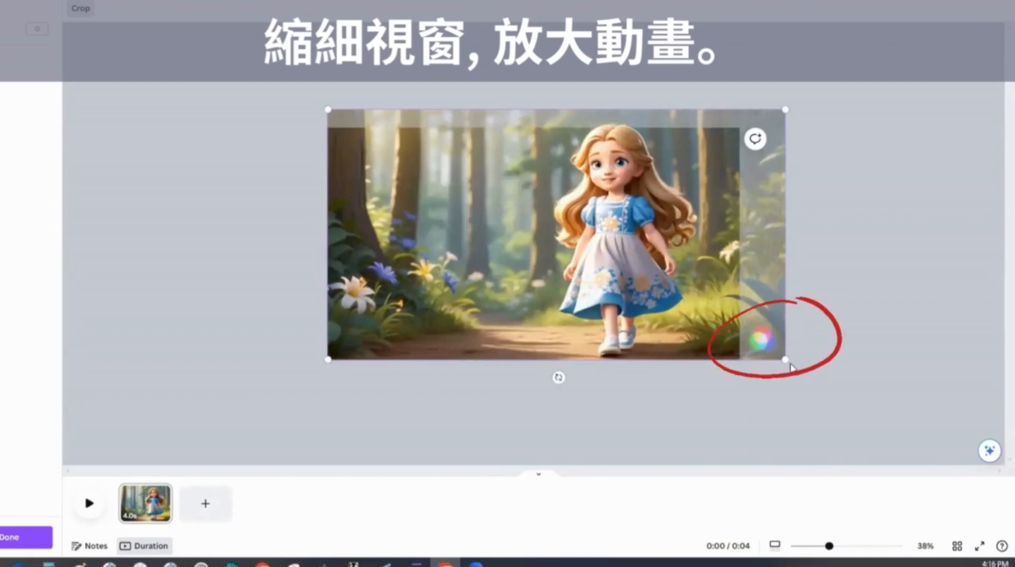
pyautogui.click(829, 321)
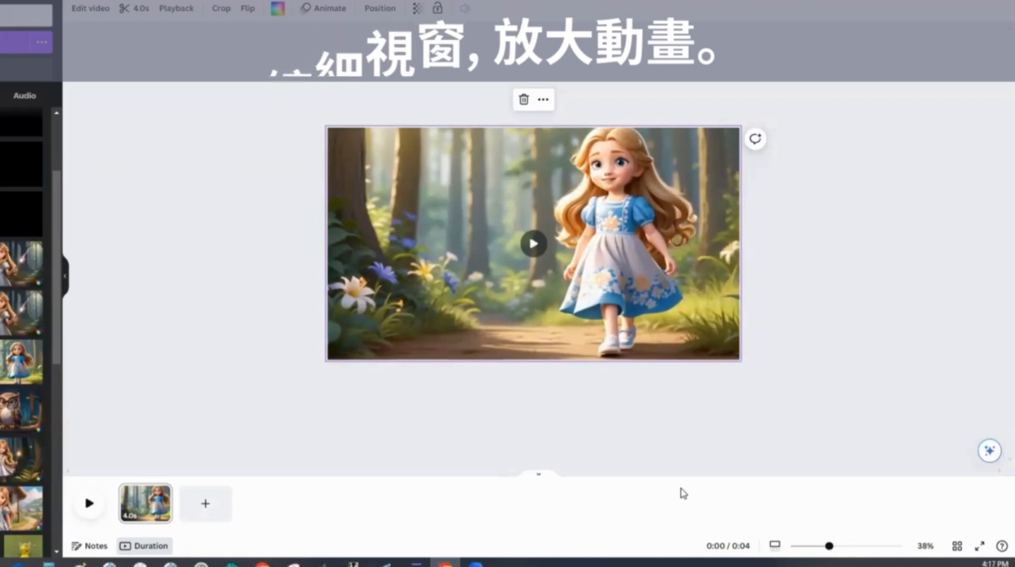
# - Slow the Lily clip's video speed through 0.75 and 0.5 to 0.25, preview it, and raise the speed again
pyautogui.click(177, 8)
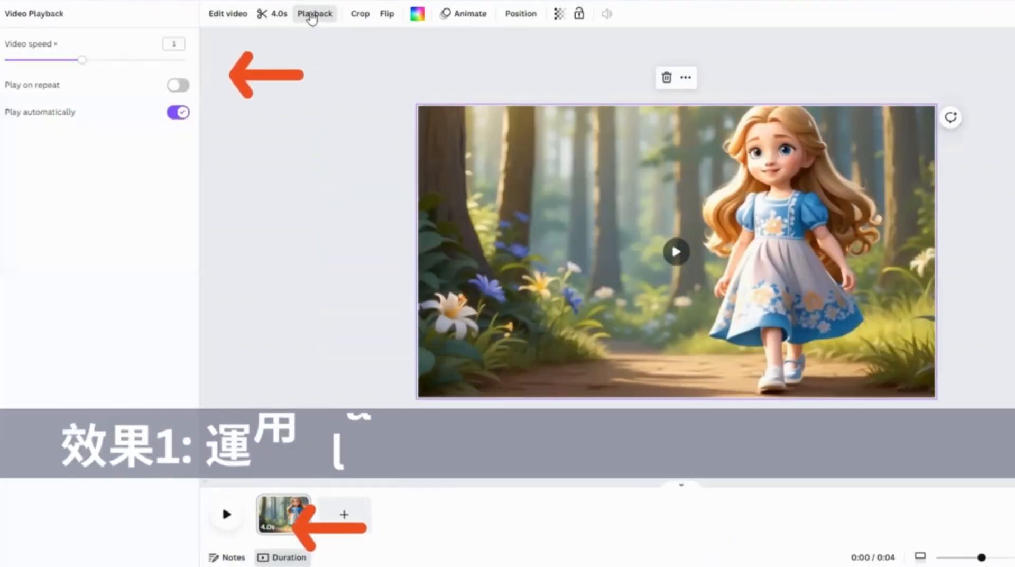
pyautogui.click(58, 61)
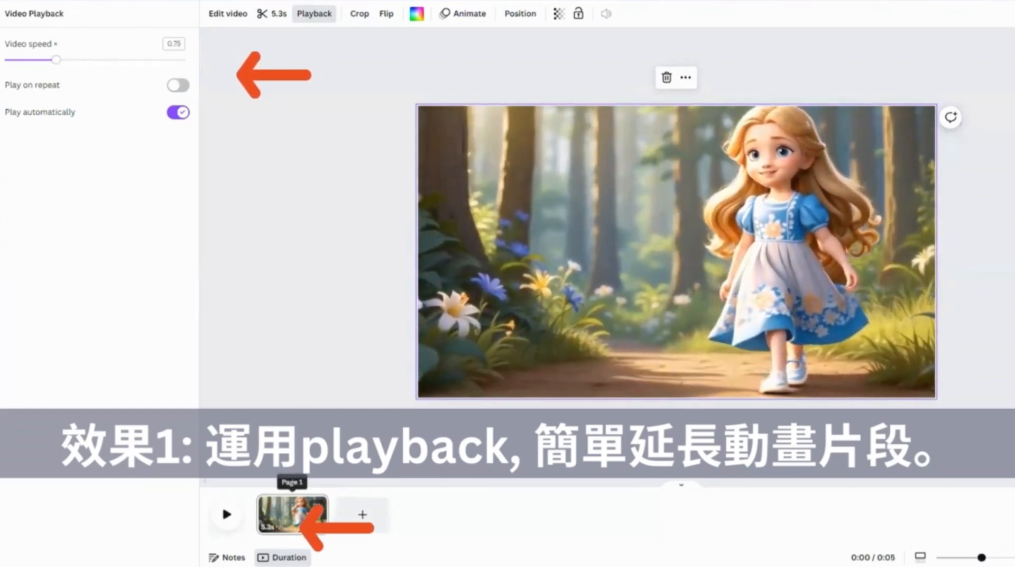
pyautogui.moveTo(47, 60); pyautogui.dragTo(43, 60)
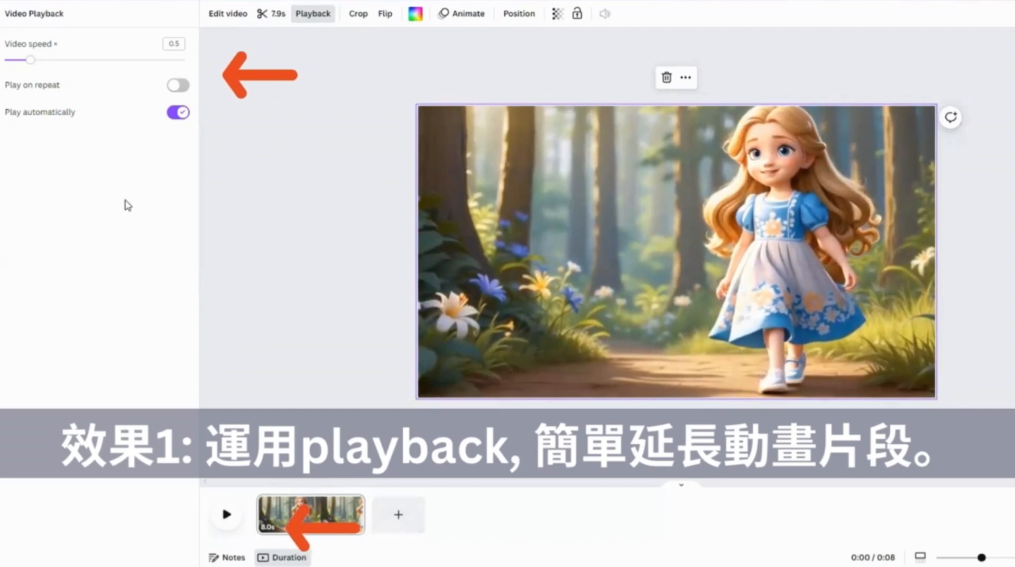
pyautogui.click(16, 61)
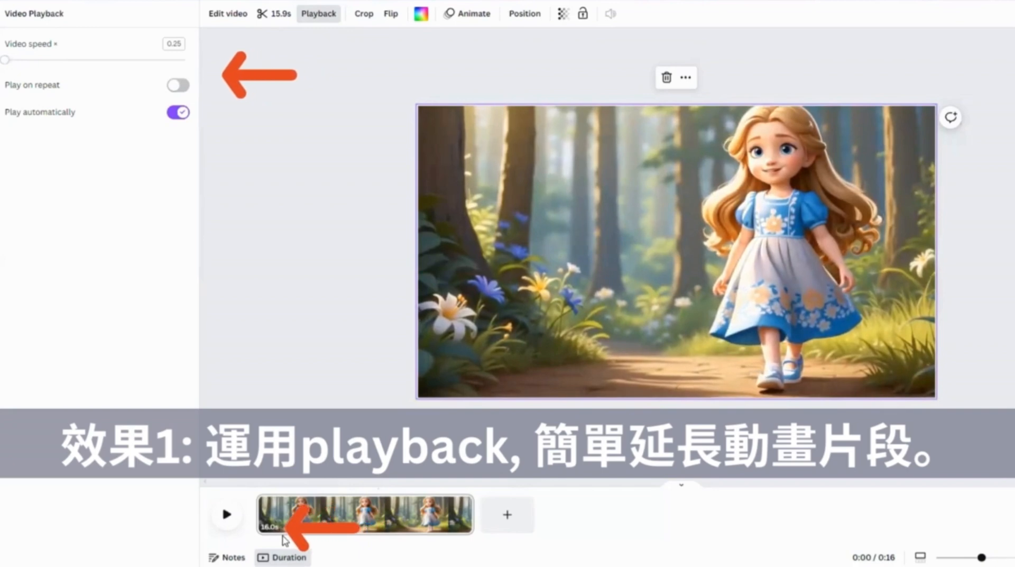
pyautogui.click(230, 518)
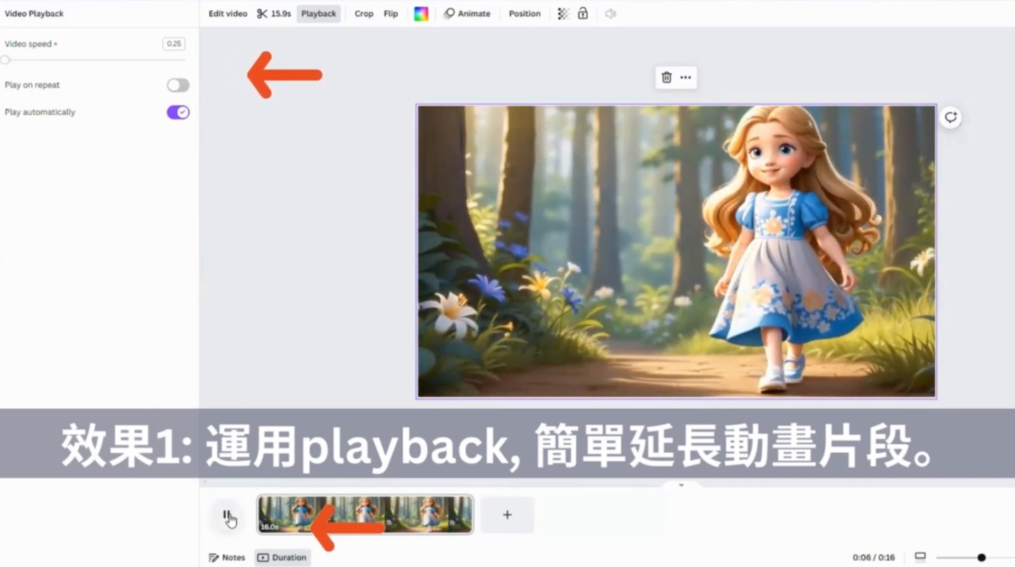
pyautogui.moveTo(5, 59); pyautogui.dragTo(30, 59)
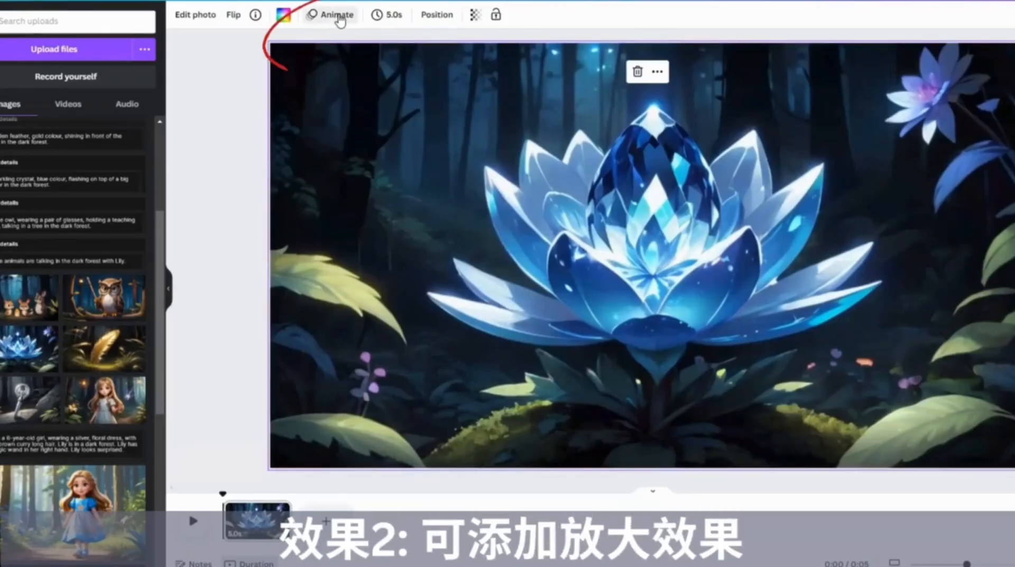
# - Apply the Breathe animation to the blue crystal flower page
pyautogui.click(339, 16)
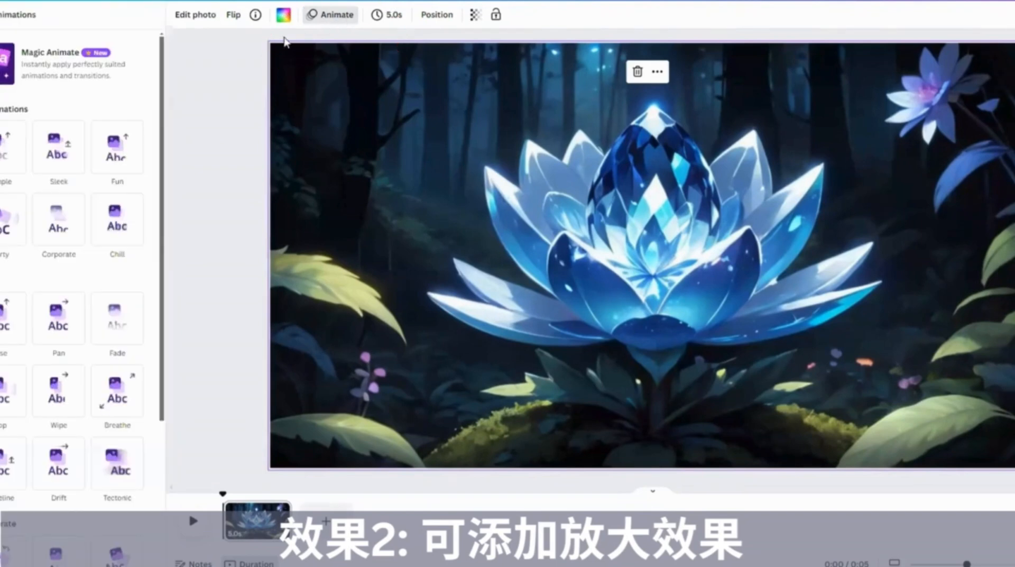
pyautogui.scroll(-3, 109, 318)
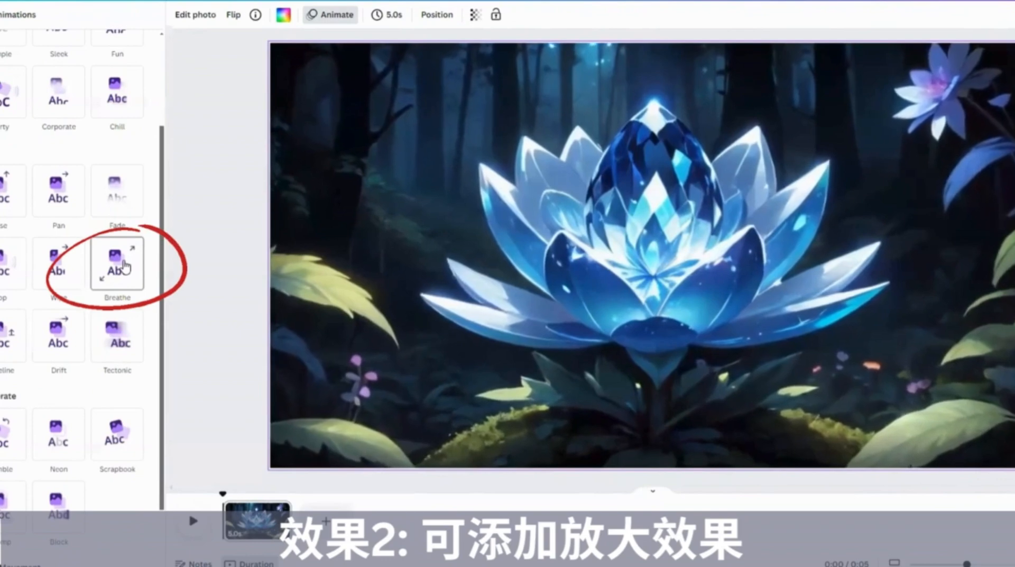
pyautogui.click(124, 266)
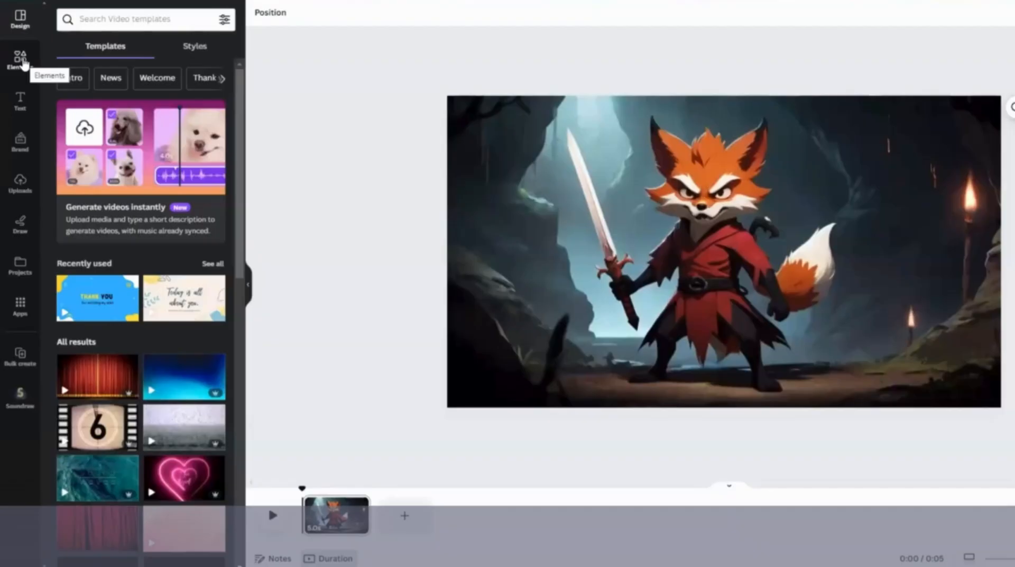
# - Search the elements for "light", add the golden light burst graphic, and place it on the tip of the fox's sword
pyautogui.click(20, 58)
pyautogui.click(95, 18)
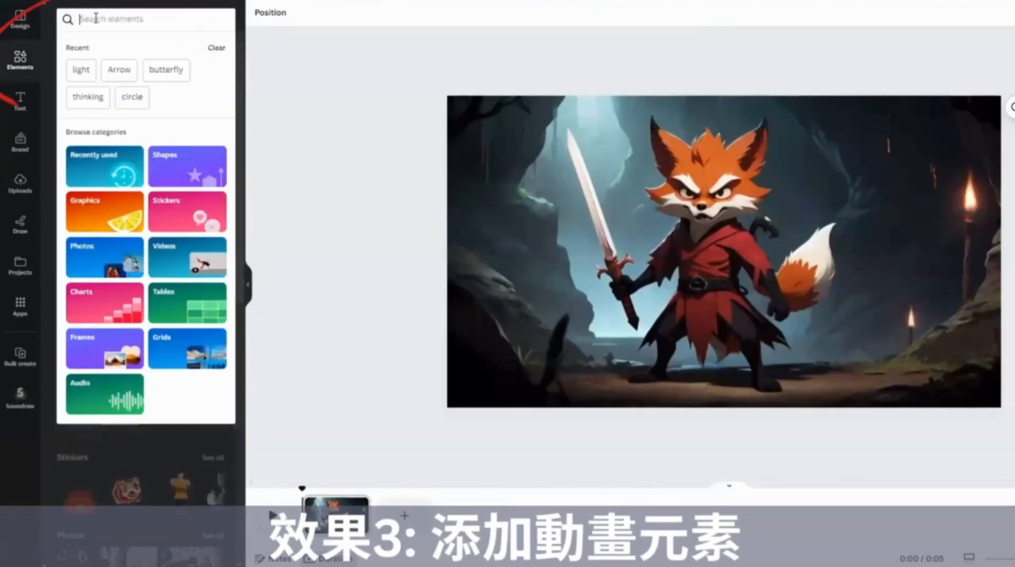
pyautogui.write('light')
pyautogui.press('Return')
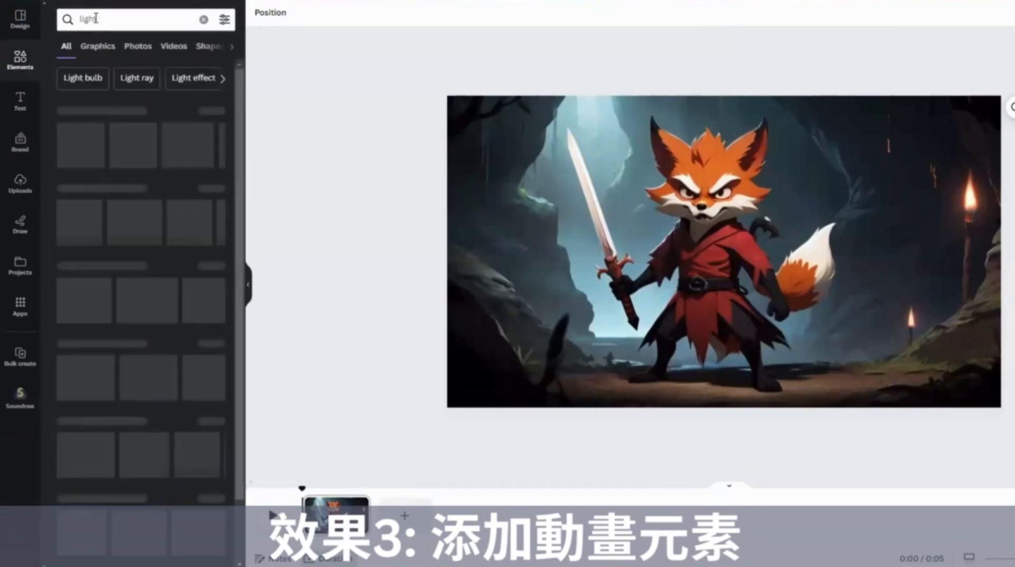
pyautogui.click(215, 112)
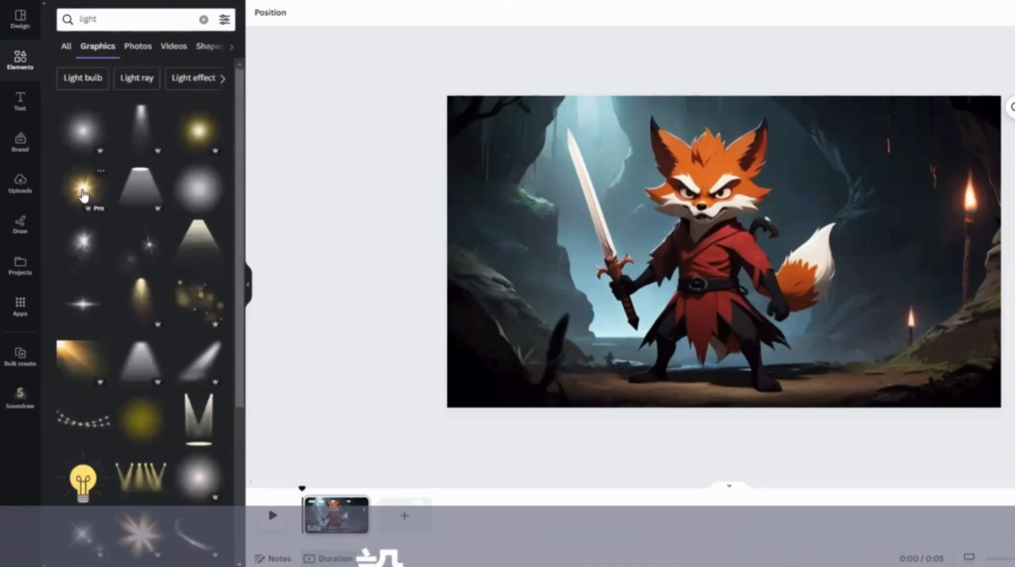
pyautogui.click(85, 191)
pyautogui.moveTo(738, 262); pyautogui.dragTo(583, 147)
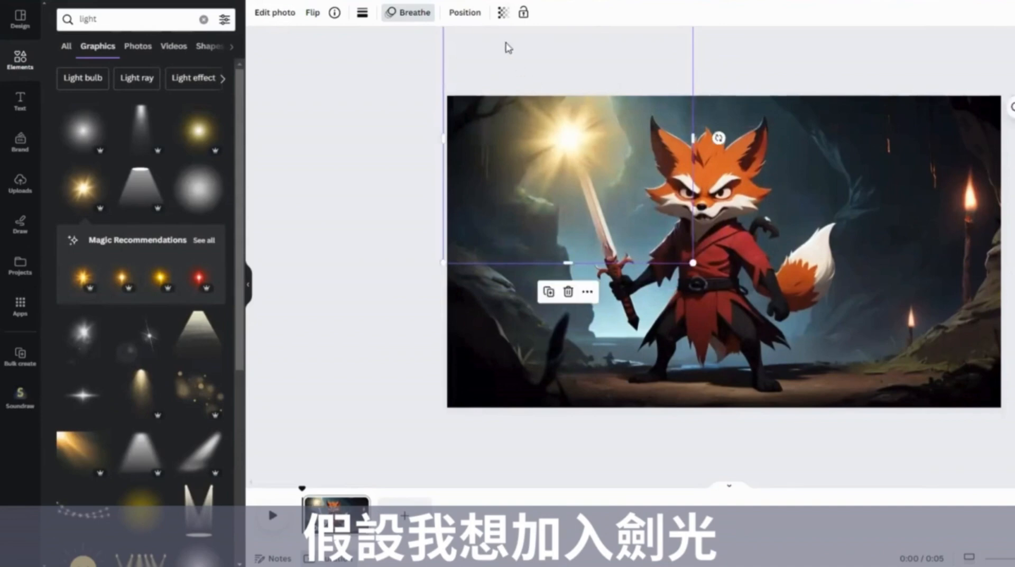
# - Set the transparency of the golden light on the sword to about 77
pyautogui.click(501, 14)
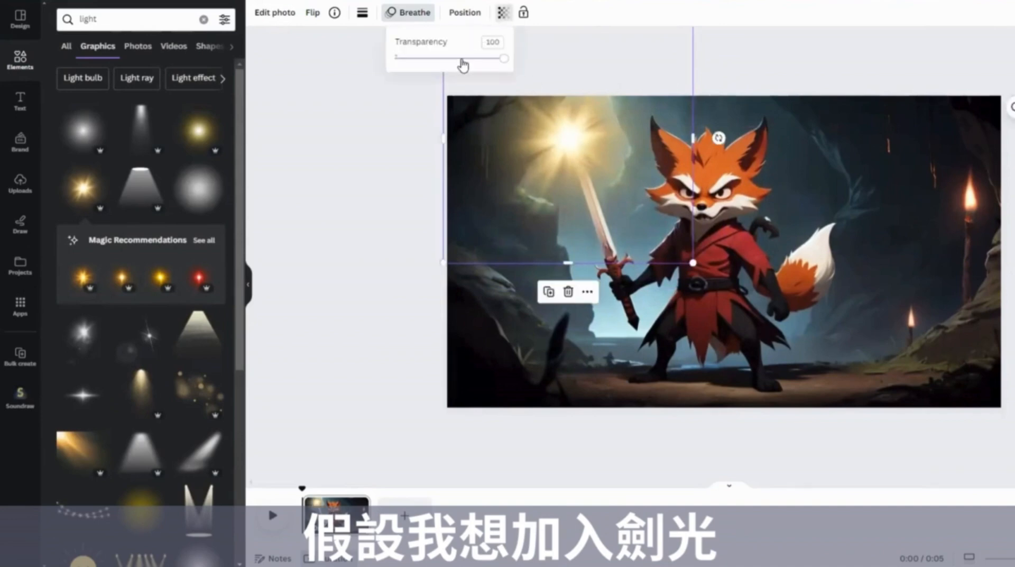
pyautogui.click(462, 59)
pyautogui.moveTo(462, 59); pyautogui.dragTo(480, 59)
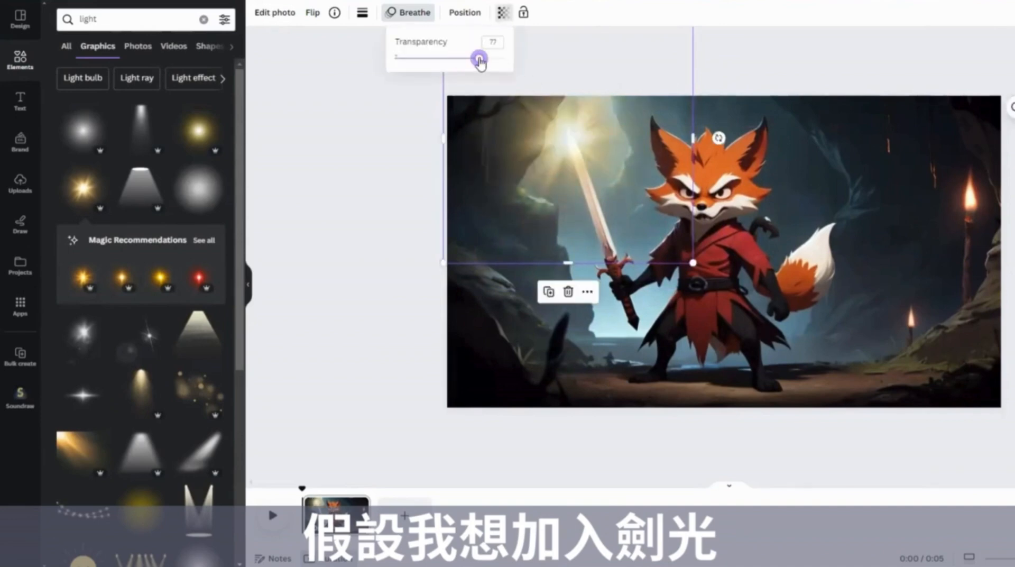
pyautogui.click(350, 123)
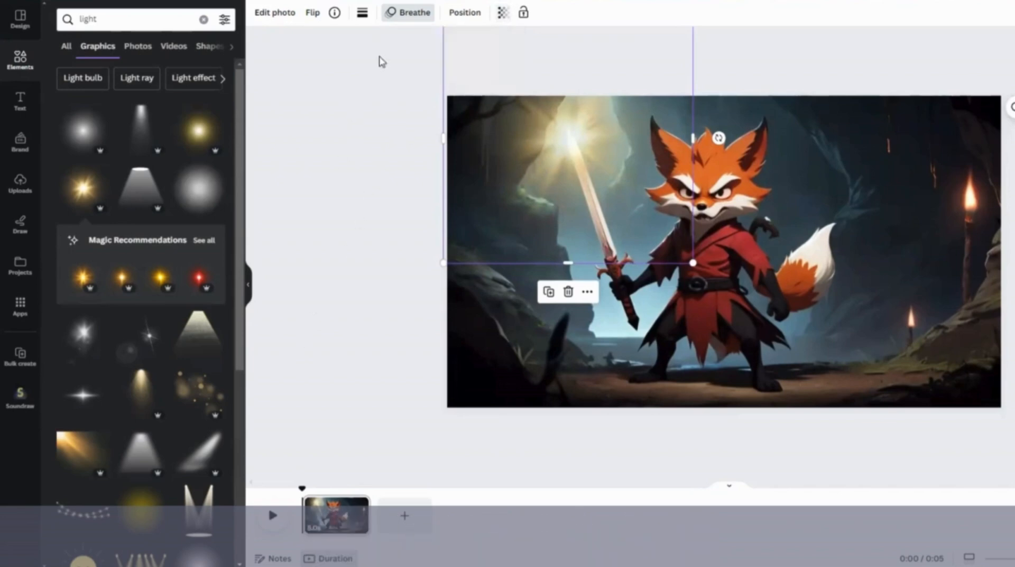
# - Add the Pulse motion effect to the sword light and reduce its intensity
pyautogui.click(407, 16)
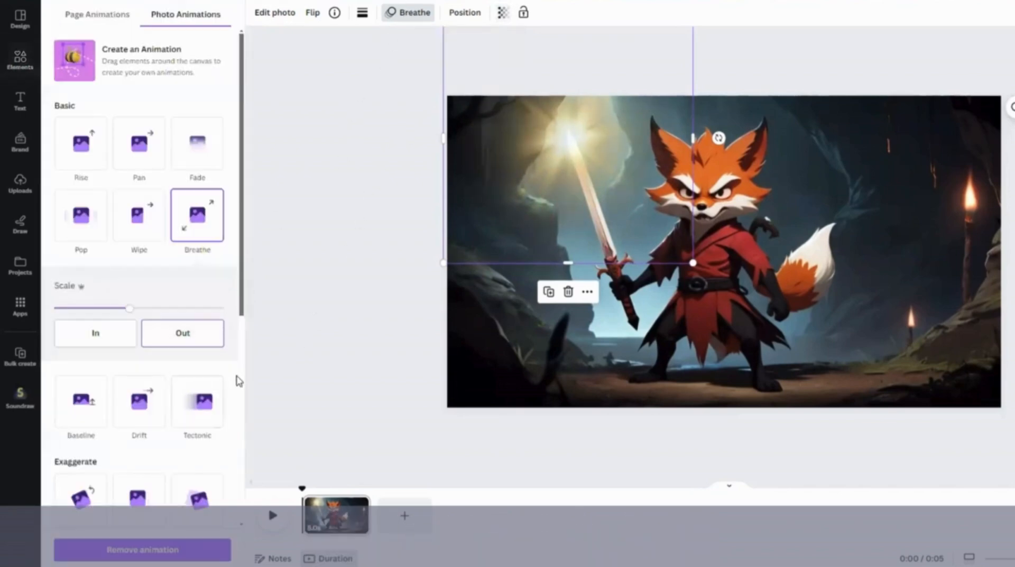
pyautogui.scroll(-7, 241, 377)
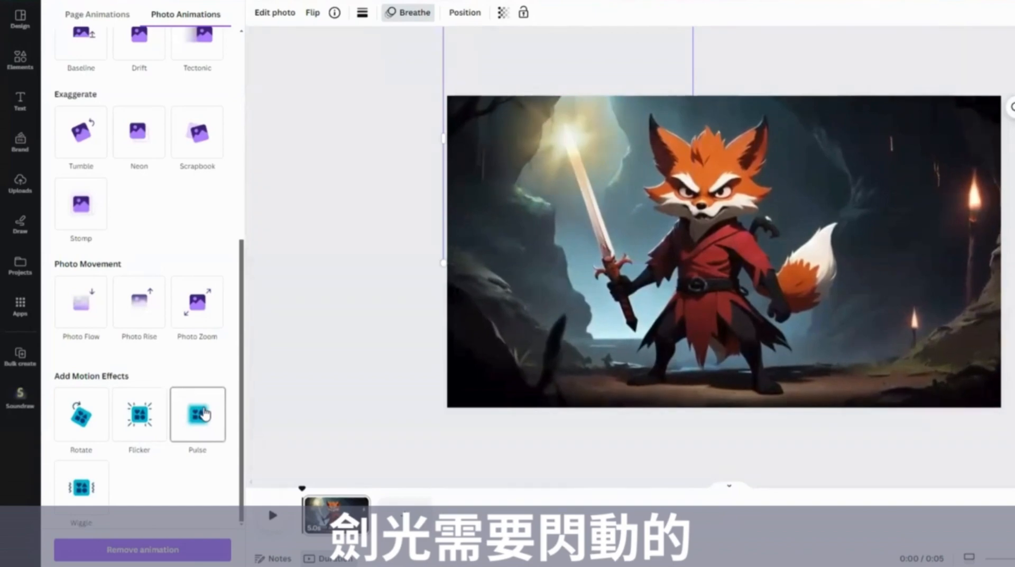
pyautogui.click(204, 414)
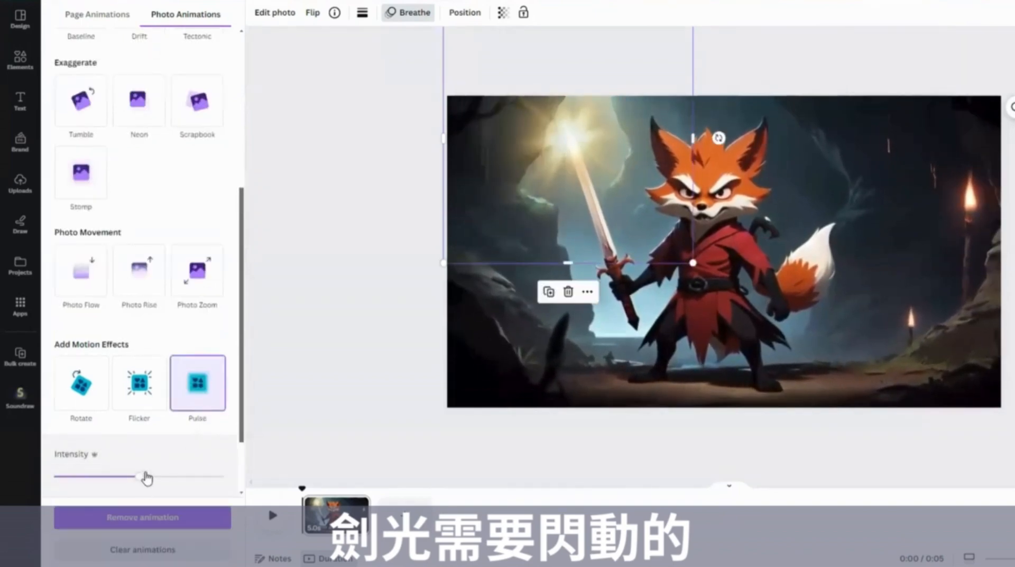
pyautogui.moveTo(139, 478); pyautogui.dragTo(100, 479)
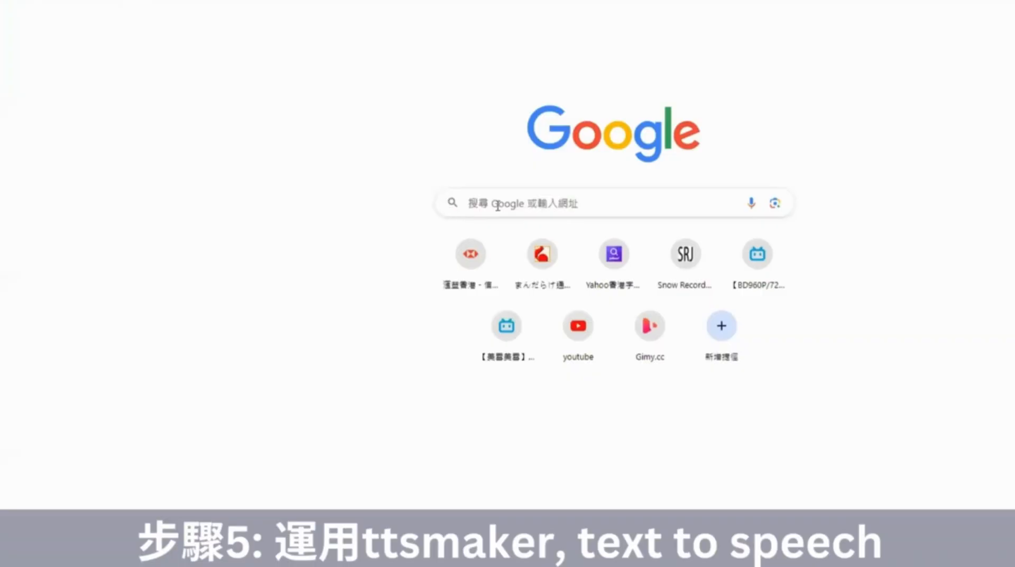
# - Search Google for ttsmaker and open the TTSMaker text-to-speech website
pyautogui.click(498, 204)
pyautogui.write('ttsmaker')
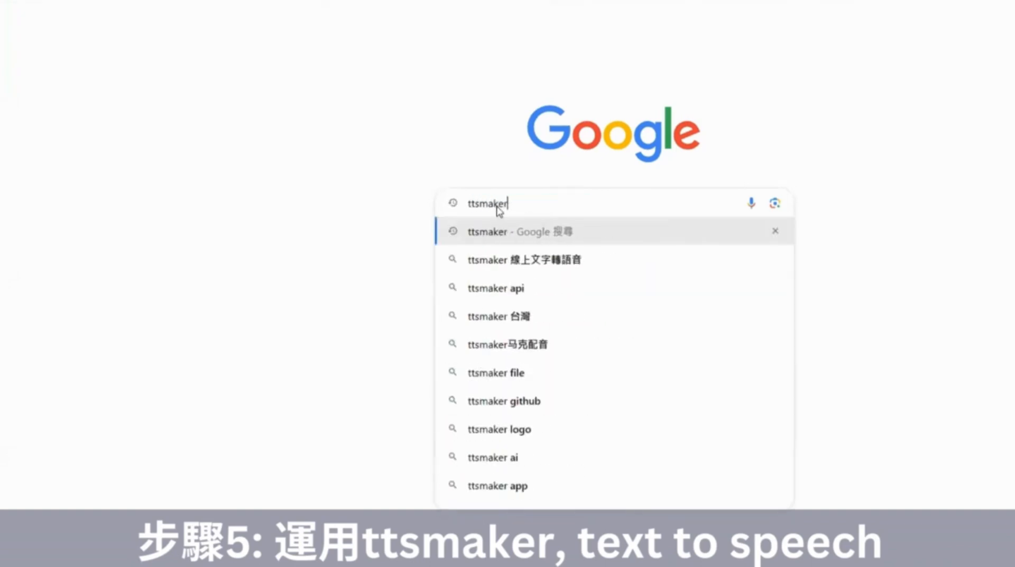
pyautogui.press('Return')
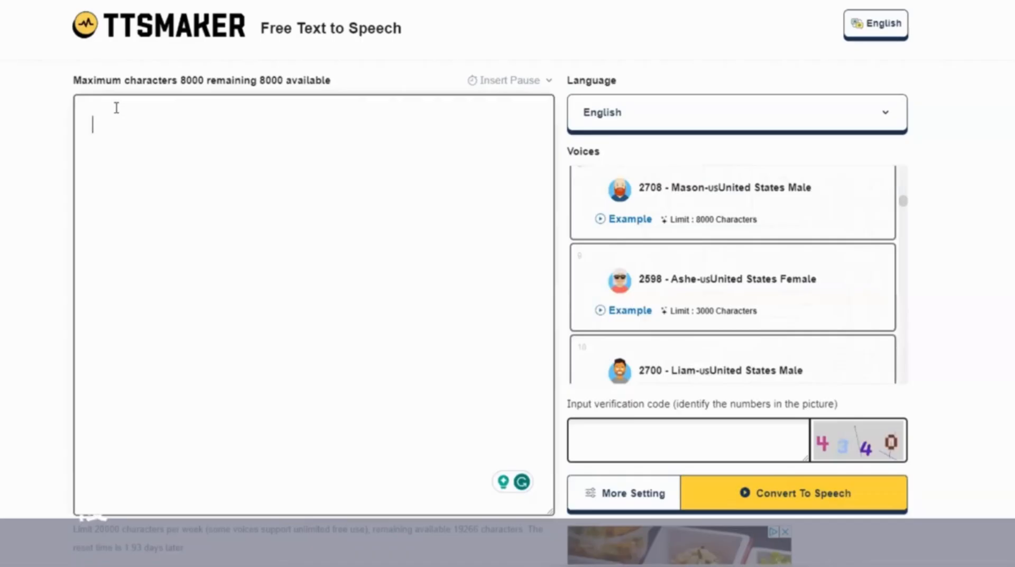
# - Paste the Lily story and convert it to speech with the 2598 - Ashe United States Female voice, entering the verification code
pyautogui.hotkey('ctrl', 'v')
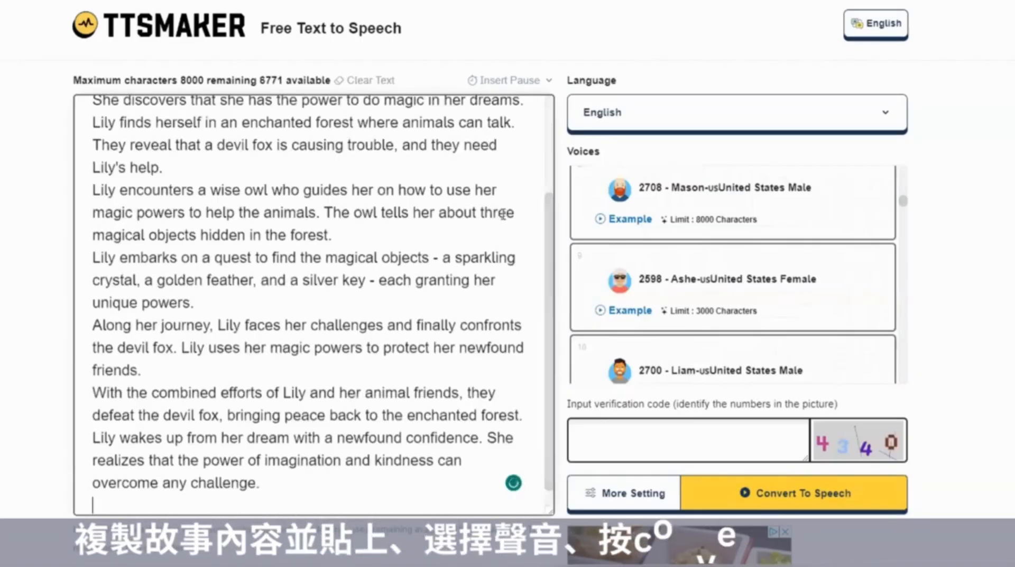
pyautogui.moveTo(549, 253); pyautogui.dragTo(545, 138)
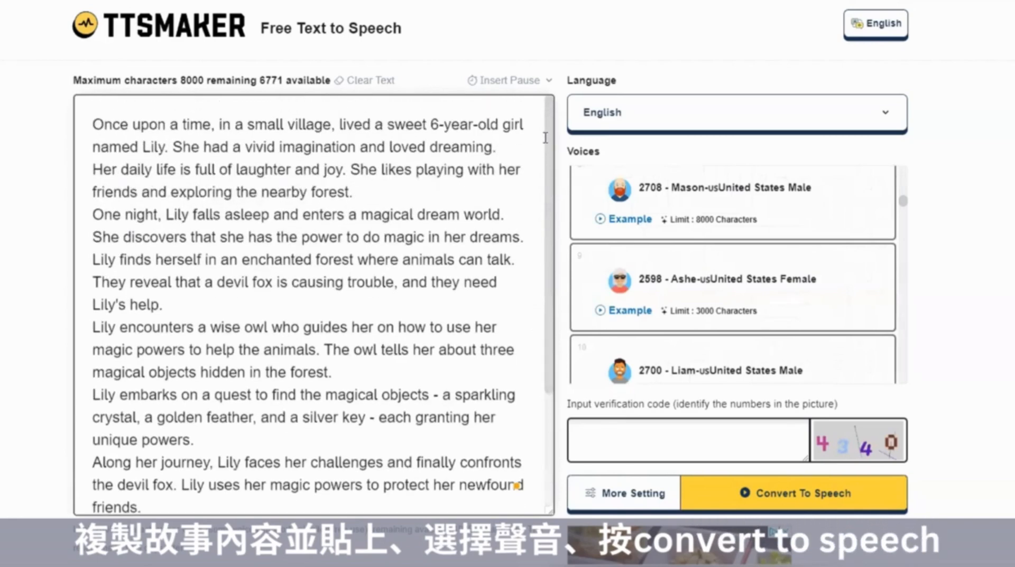
pyautogui.scroll(2, 790, 202)
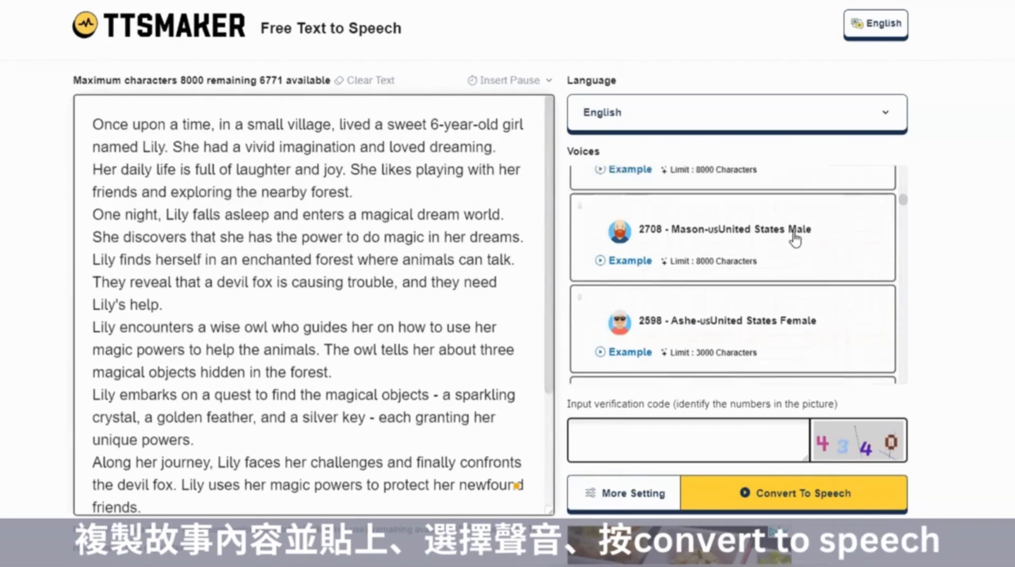
pyautogui.scroll(-3, 791, 236)
pyautogui.scroll(2, 796, 240)
pyautogui.click(825, 271)
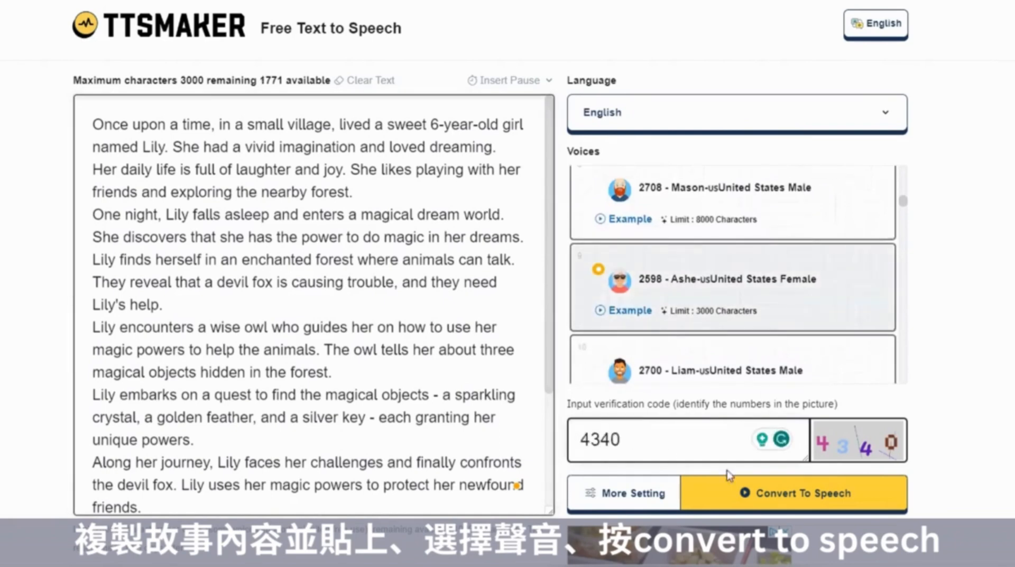
pyautogui.click(777, 492)
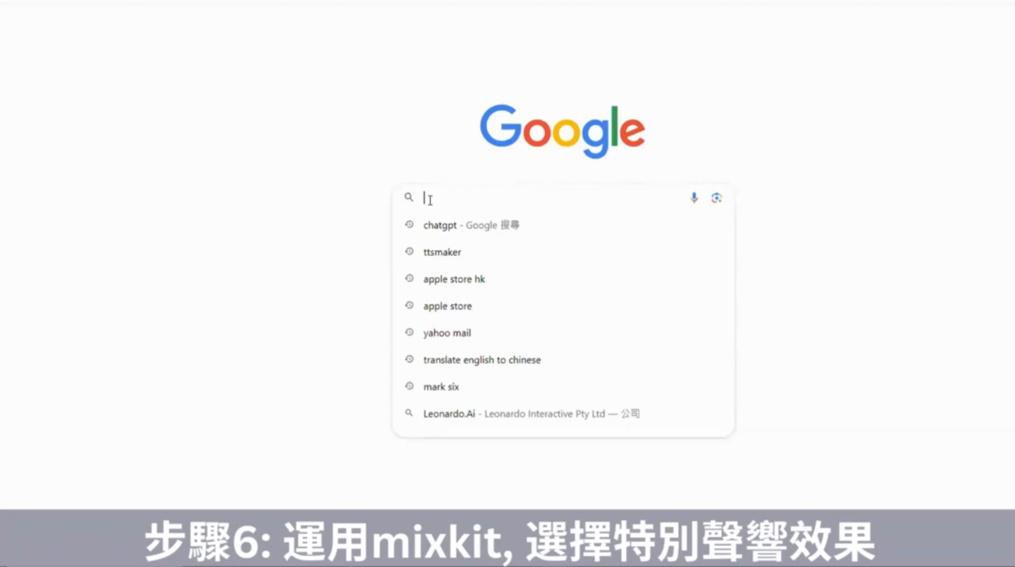
# - Search Google for mixkit
pyautogui.write('mixkit')
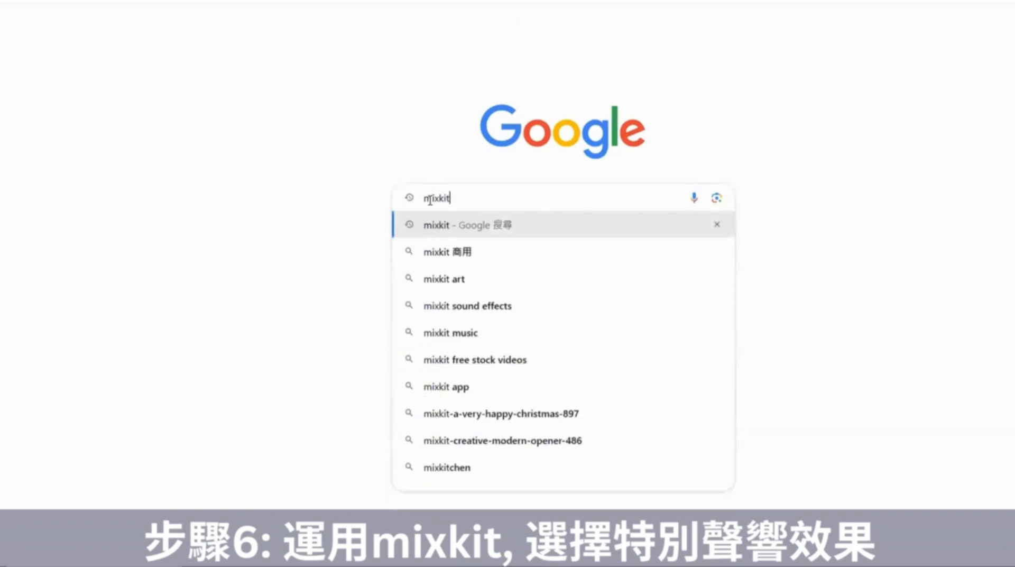
pyautogui.press('Return')
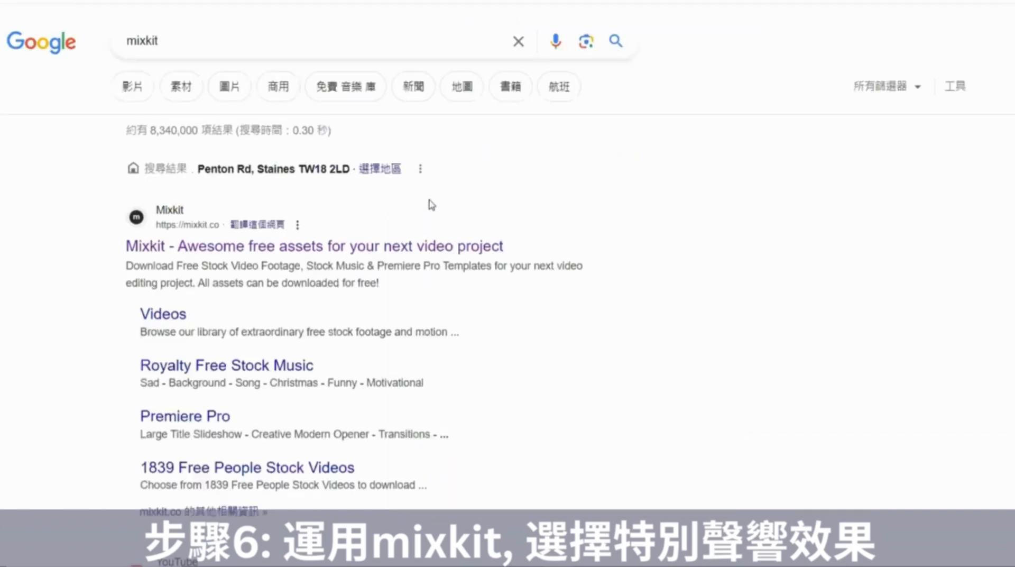
# - Open the Mixkit website and browse its free sound effects in the Transition category
pyautogui.click(305, 252)
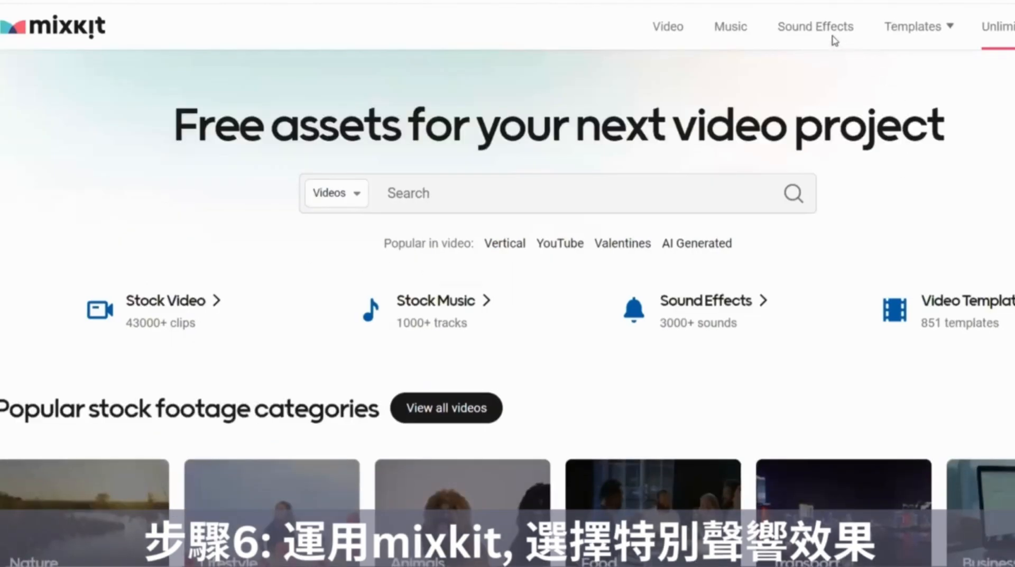
pyautogui.click(848, 34)
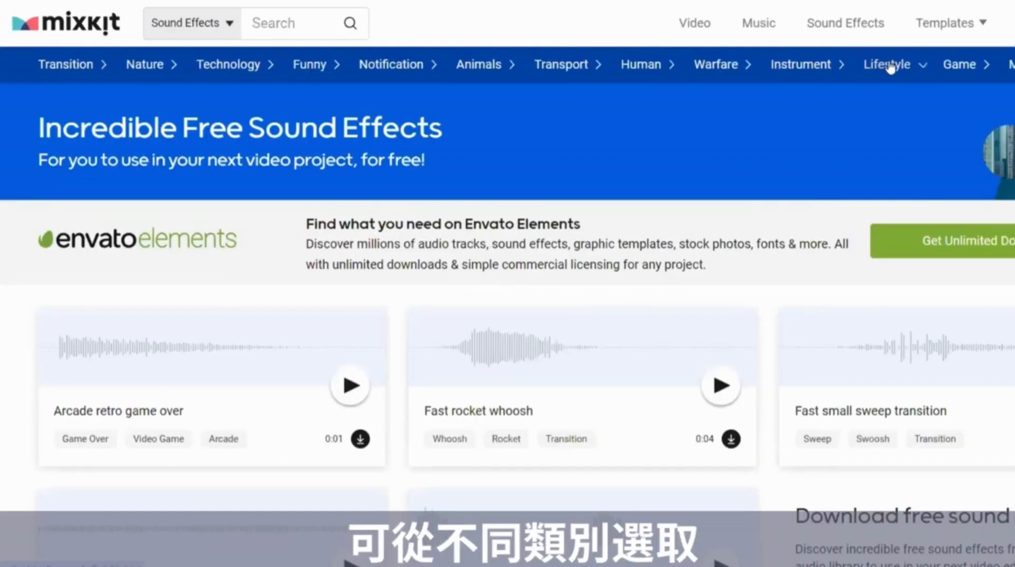
pyautogui.moveTo(68, 64)
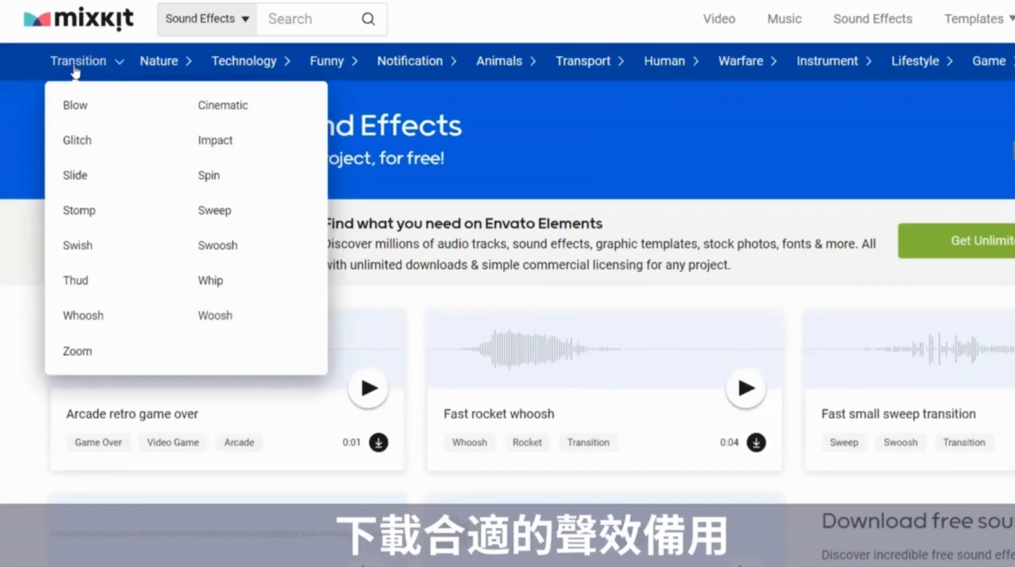
pyautogui.click(100, 69)
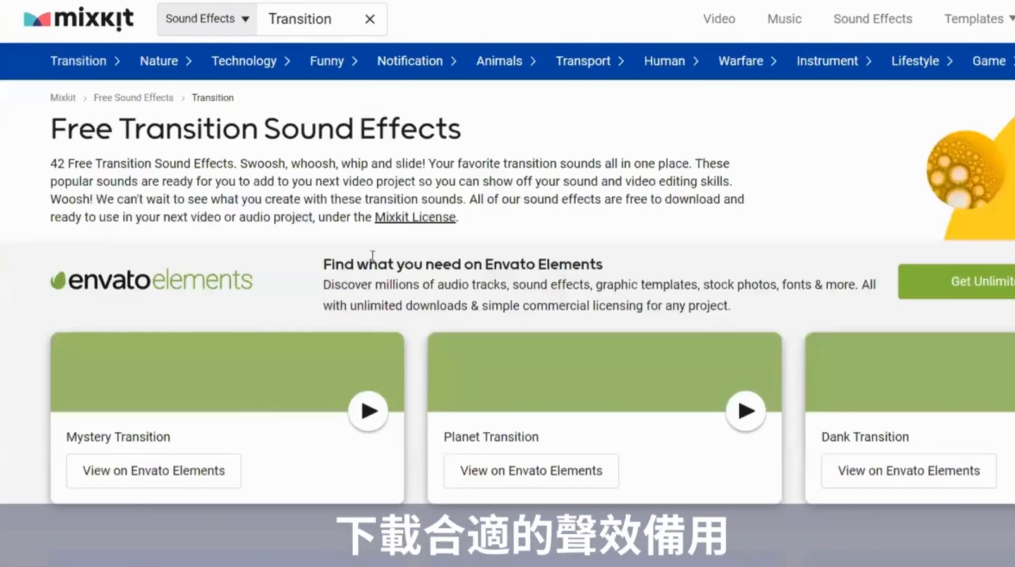
pyautogui.scroll(-5, 418, 397)
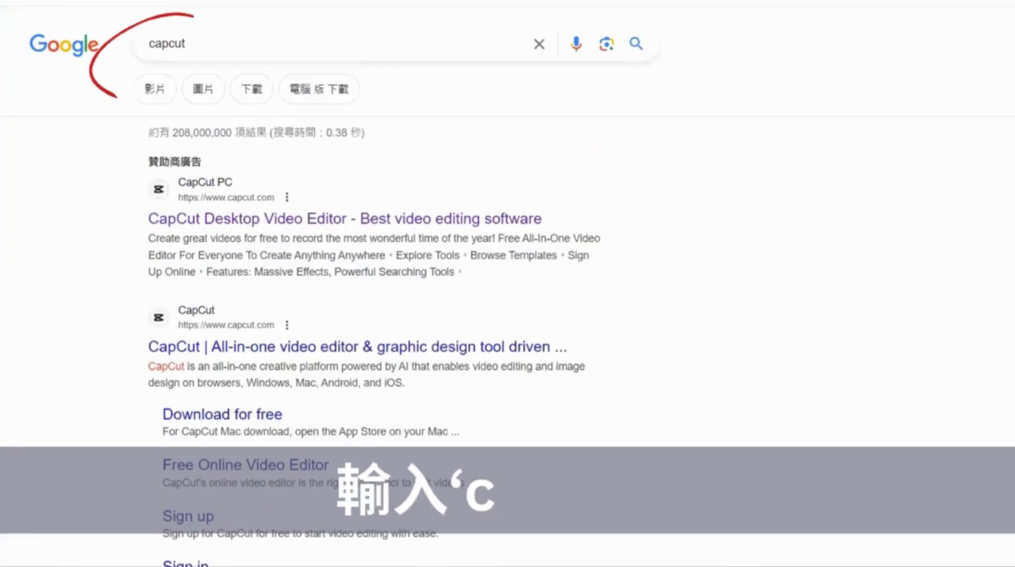
# - Open CapCut Desktop, start a new project, and place the three Lily story clips one after another on the timeline
pyautogui.click(307, 223)
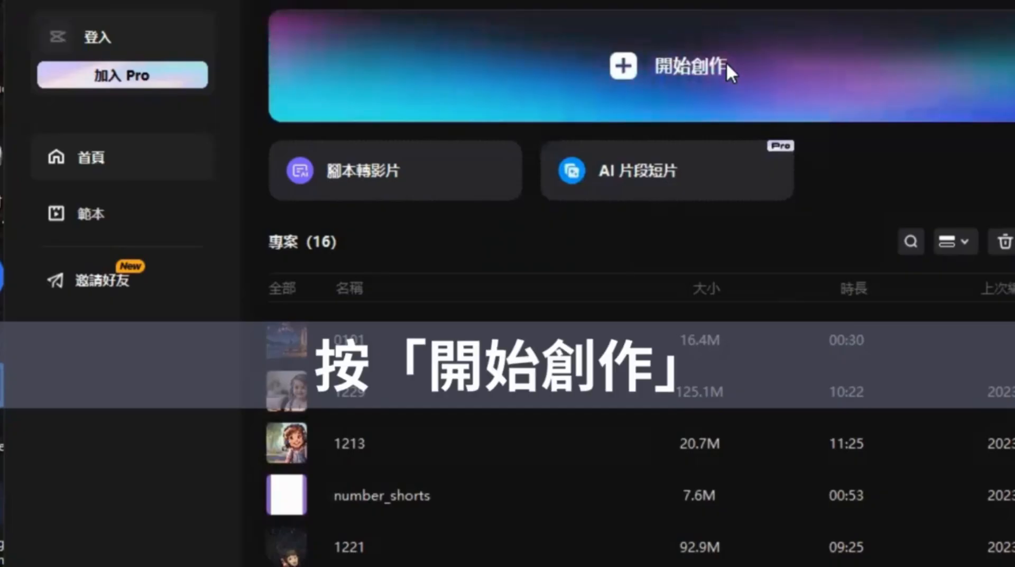
pyautogui.click(726, 63)
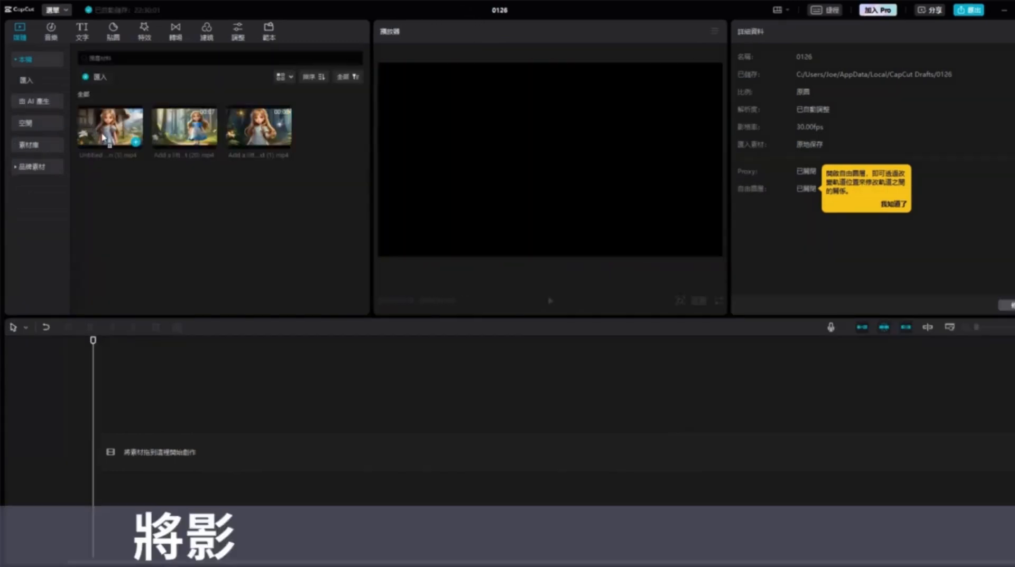
pyautogui.moveTo(110, 127); pyautogui.dragTo(92, 457)
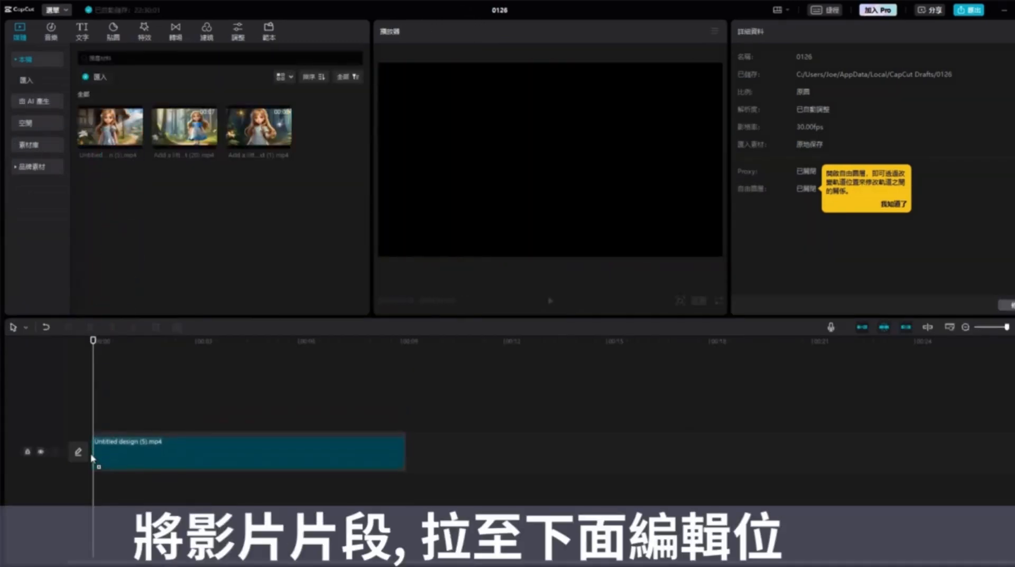
pyautogui.moveTo(182, 132); pyautogui.dragTo(406, 454)
pyautogui.moveTo(259, 135); pyautogui.dragTo(644, 458)
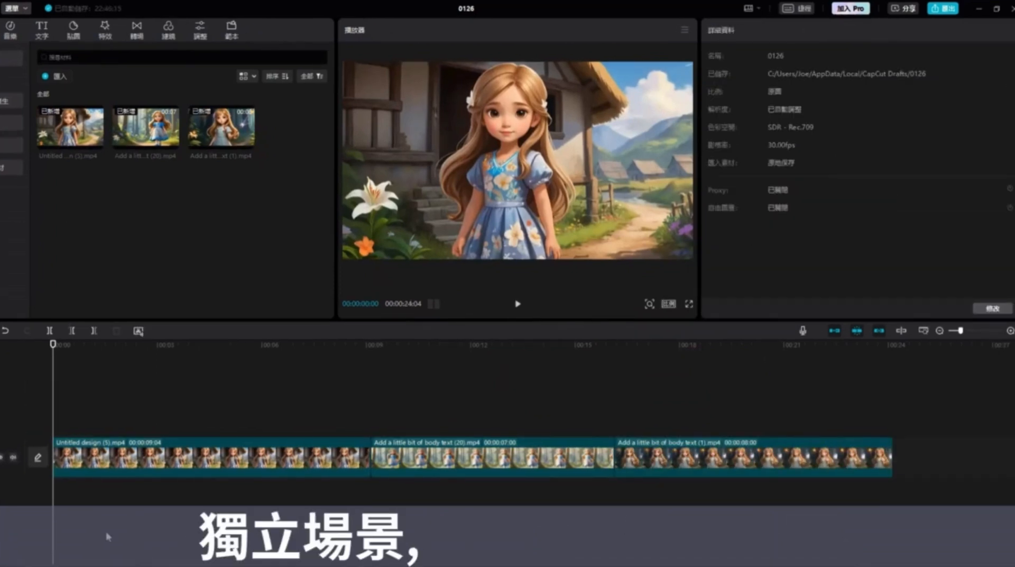
# - Apply the Kira 遊動 entrance animation to the first clip with a duration of 2.0 s
pyautogui.click(158, 463)
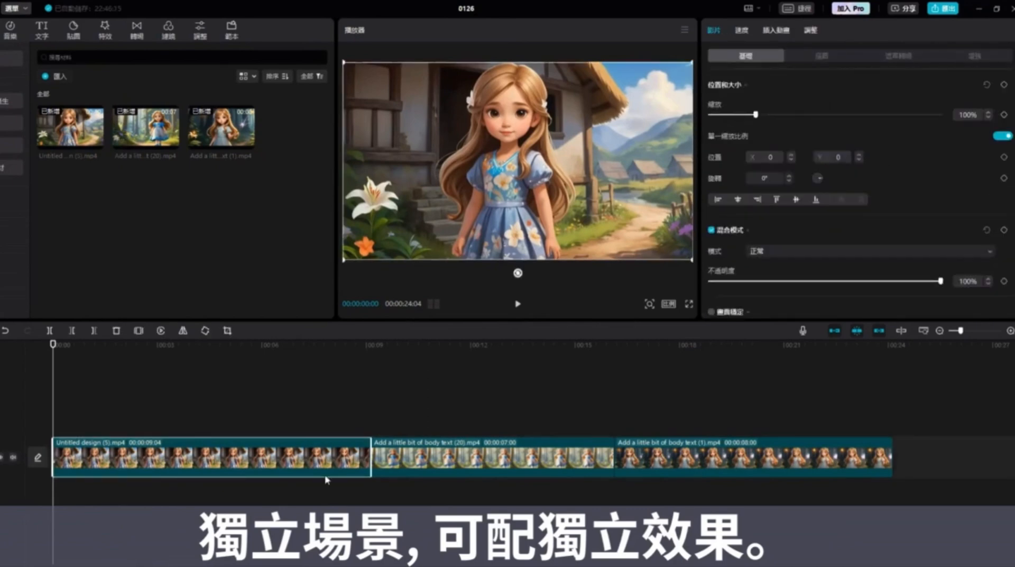
pyautogui.click(776, 31)
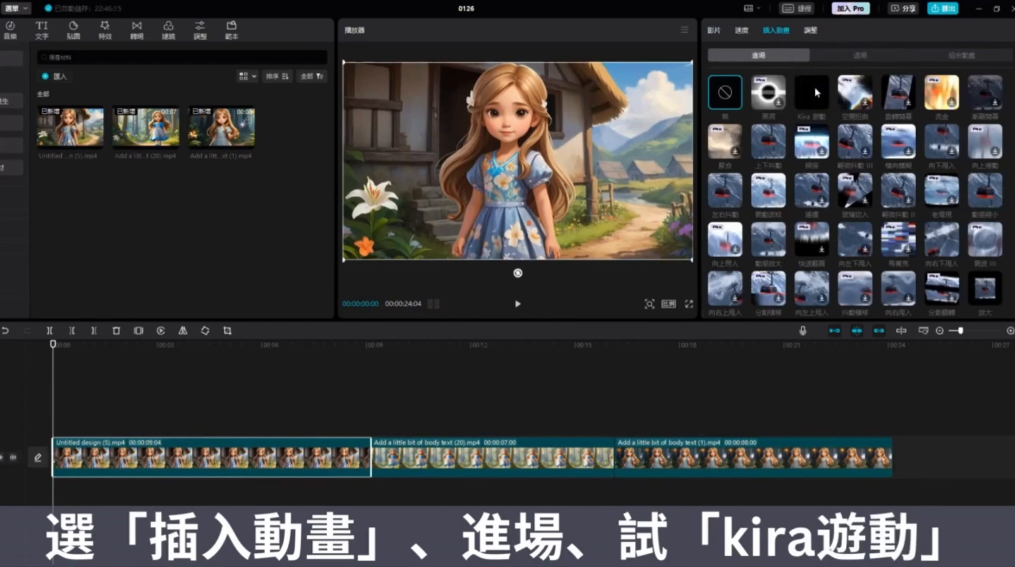
pyautogui.click(813, 105)
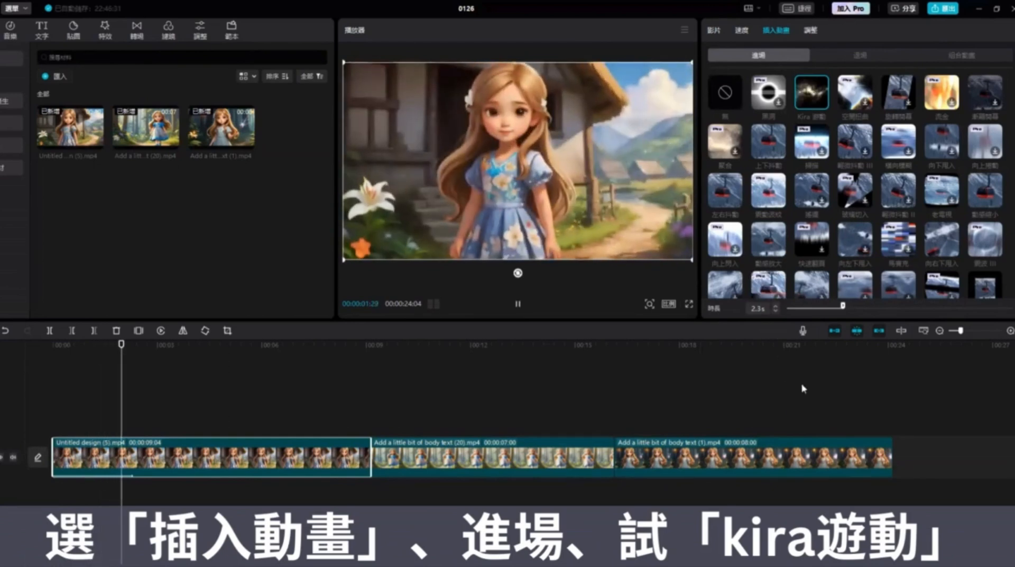
pyautogui.moveTo(844, 309); pyautogui.dragTo(803, 310)
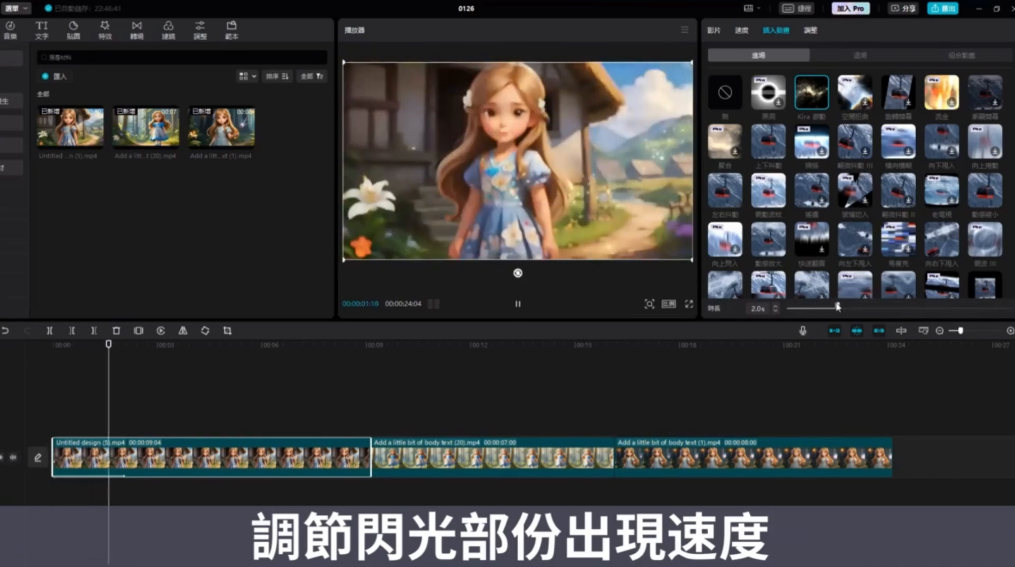
# - Apply the 動感縮小 entrance animation to the second clip with a duration of 1.7 s
pyautogui.click(555, 471)
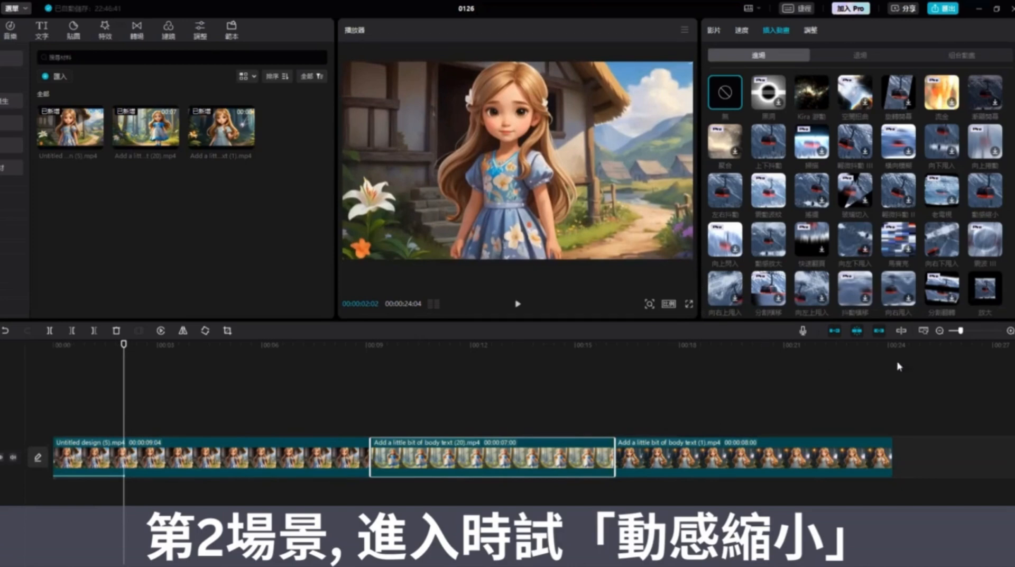
pyautogui.click(983, 196)
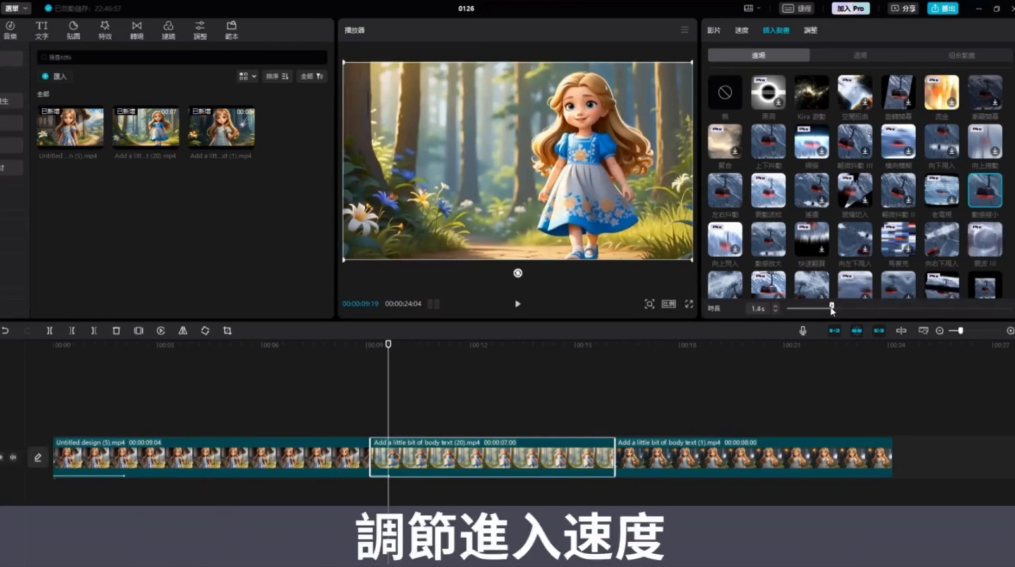
pyautogui.moveTo(841, 309); pyautogui.dragTo(842, 309)
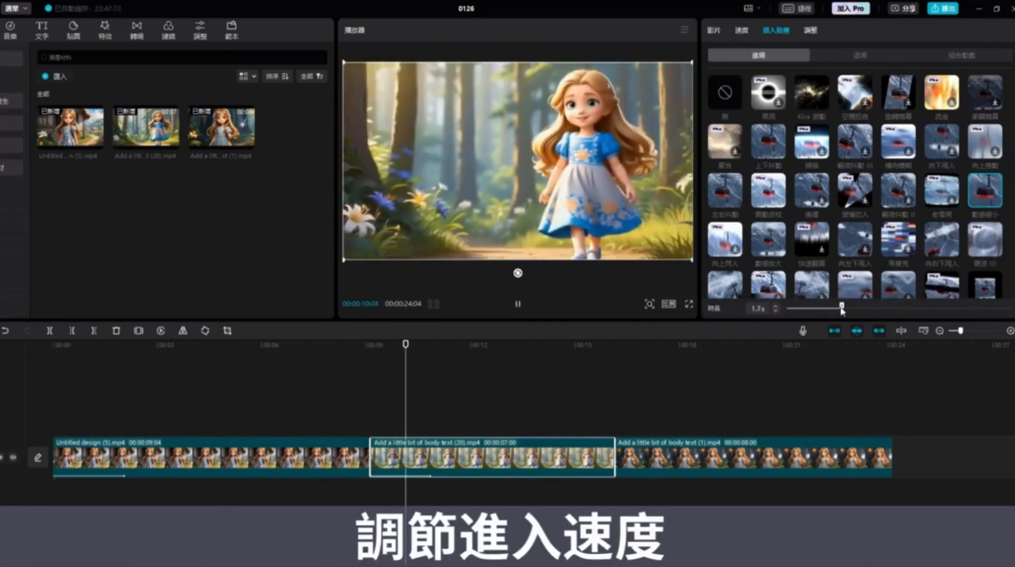
# - Apply the 波動滑出 combo animation to the third clip
pyautogui.click(634, 456)
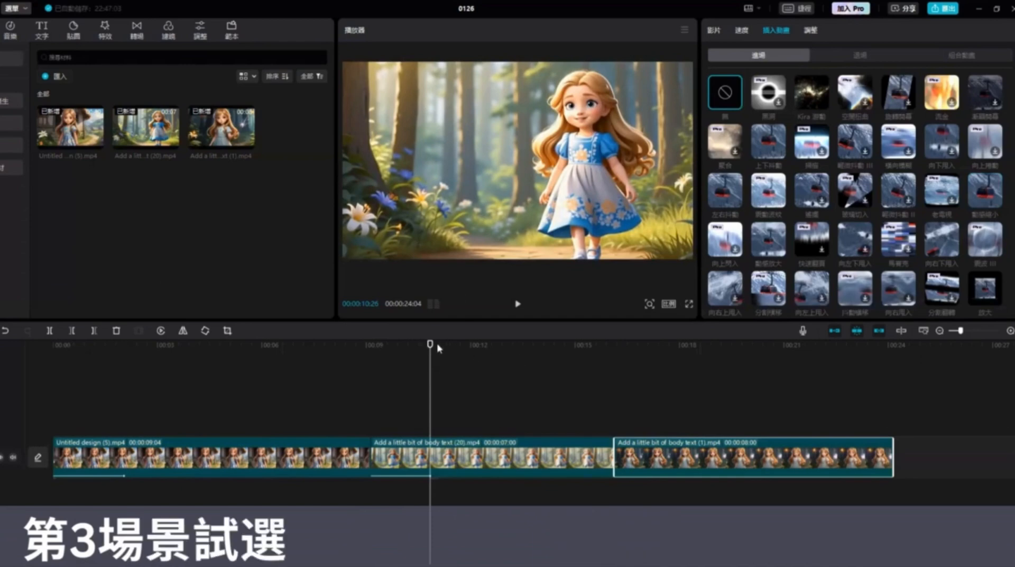
pyautogui.click(644, 346)
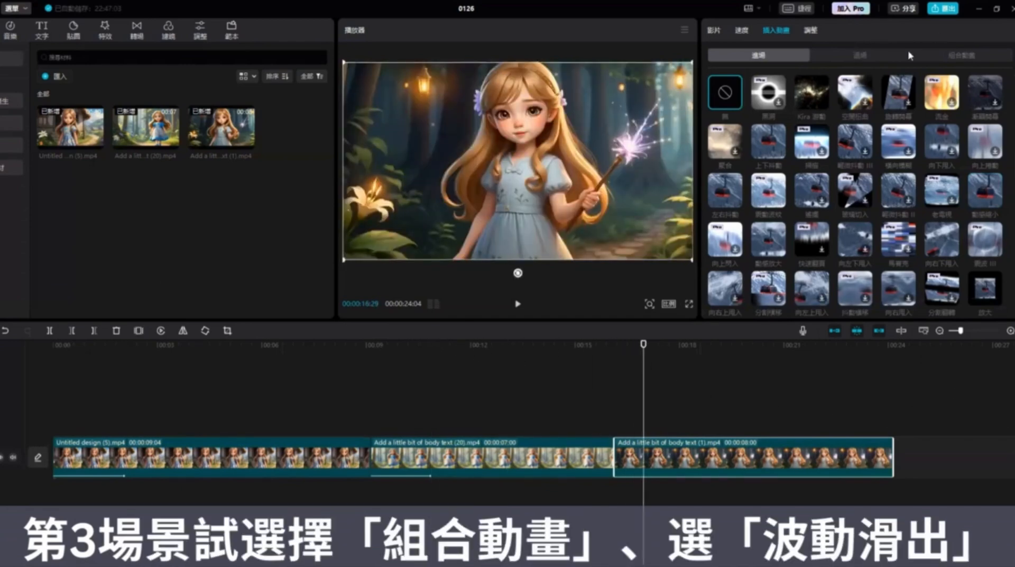
pyautogui.click(957, 56)
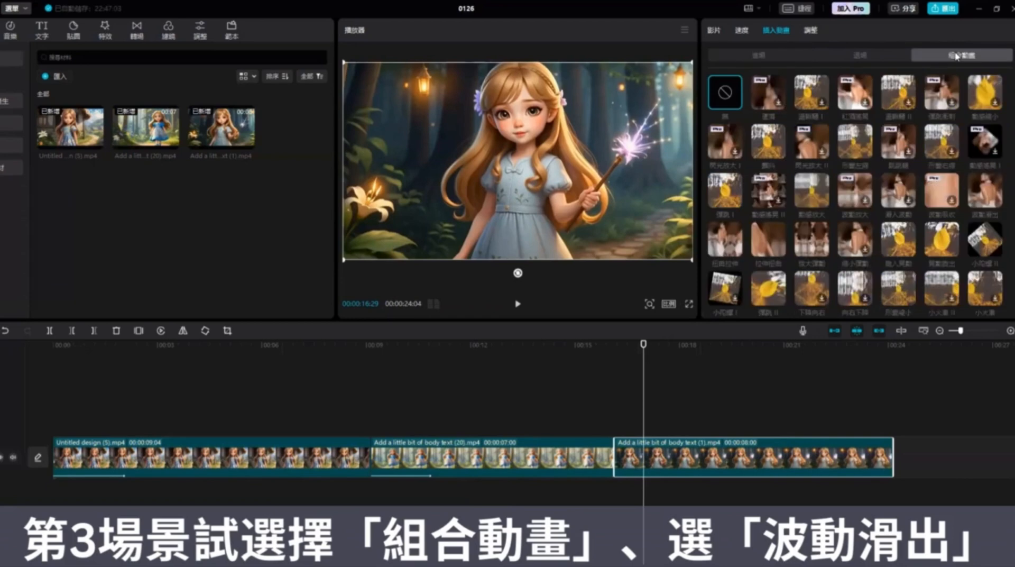
pyautogui.click(987, 192)
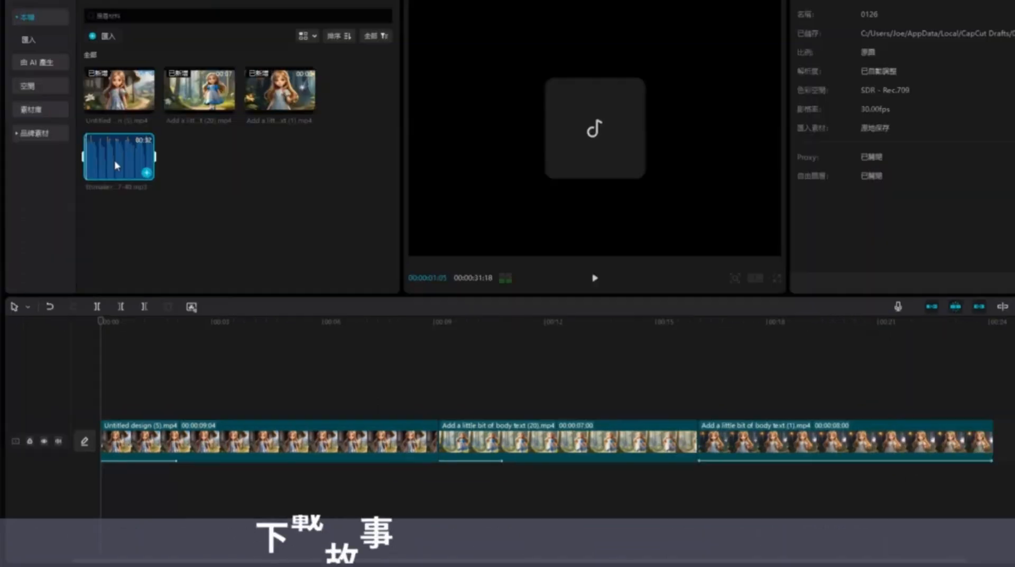
# - Add the ttsmaker narration file at the start of the timeline and play it into the beginning of the second scene
pyautogui.moveTo(118, 156); pyautogui.dragTo(97, 479)
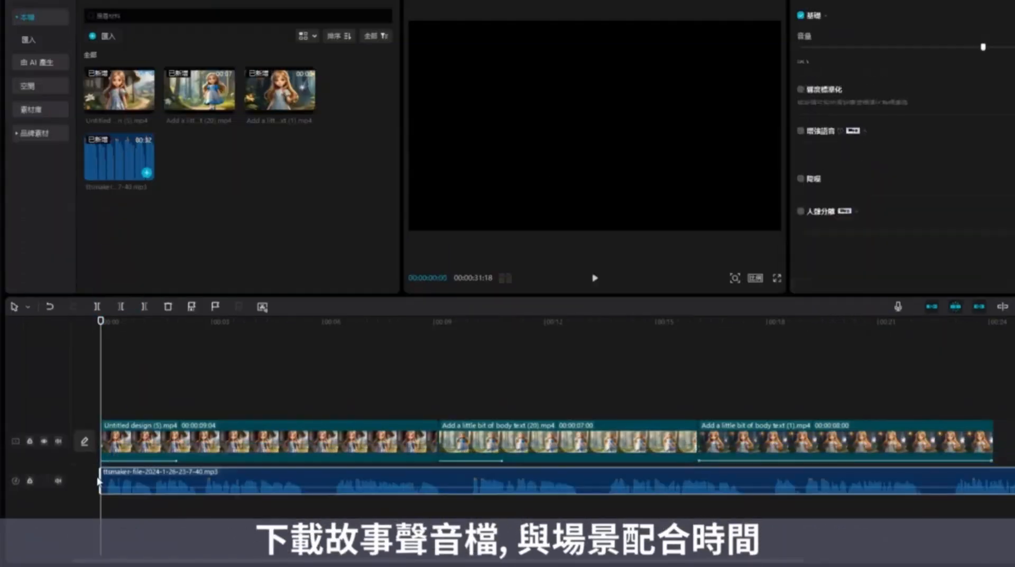
pyautogui.click(595, 278)
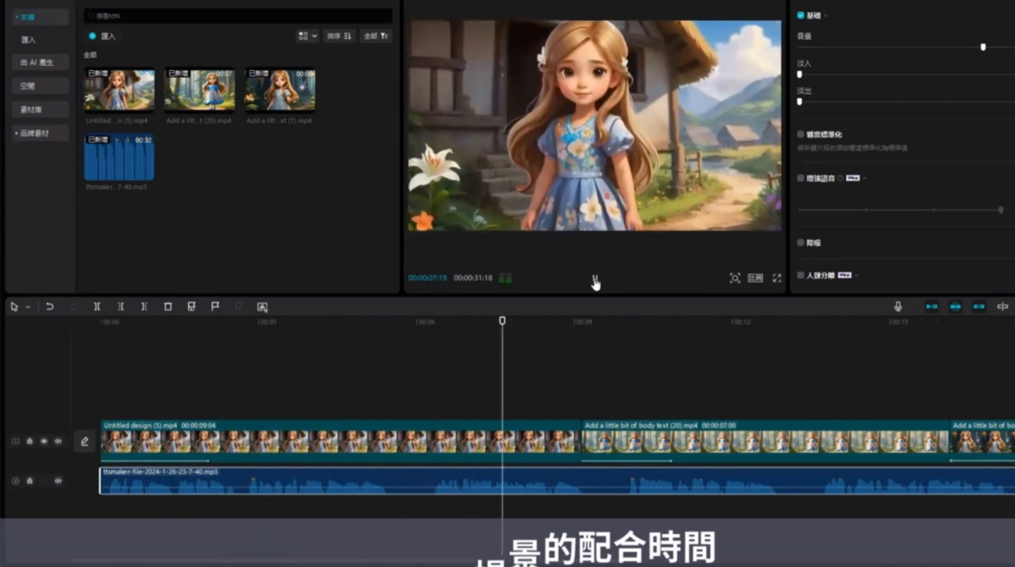
pyautogui.click(595, 280)
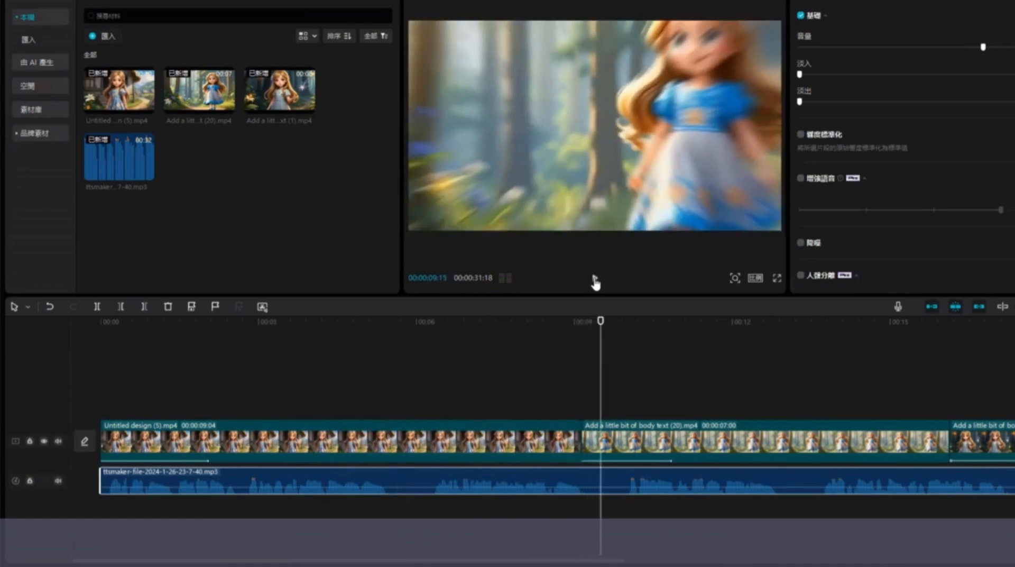
# - Split the narration at 00:00:09:15 and 00:00:09:06 and delete the short piece between the cuts
pyautogui.moveTo(586, 486)
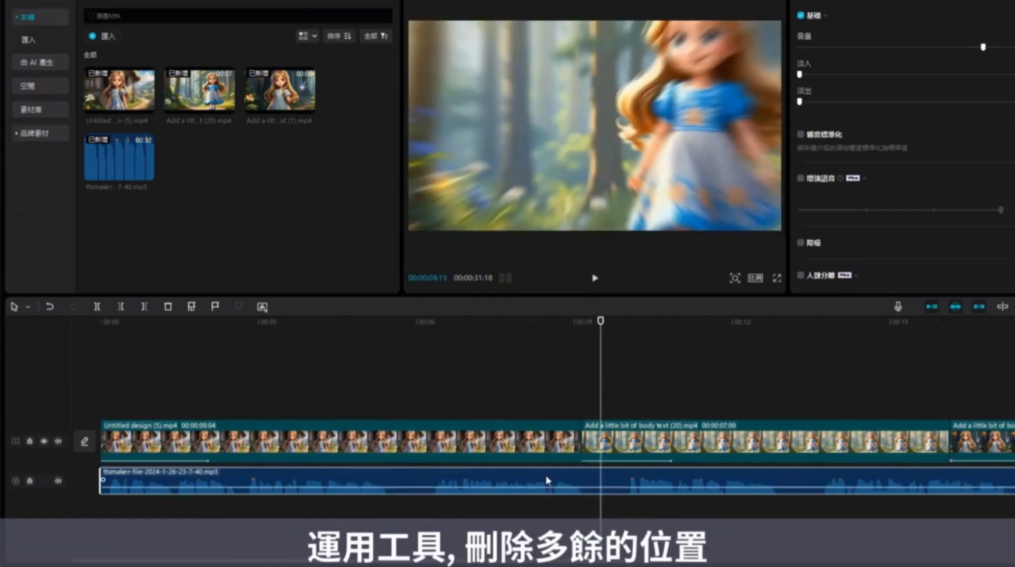
pyautogui.click(96, 308)
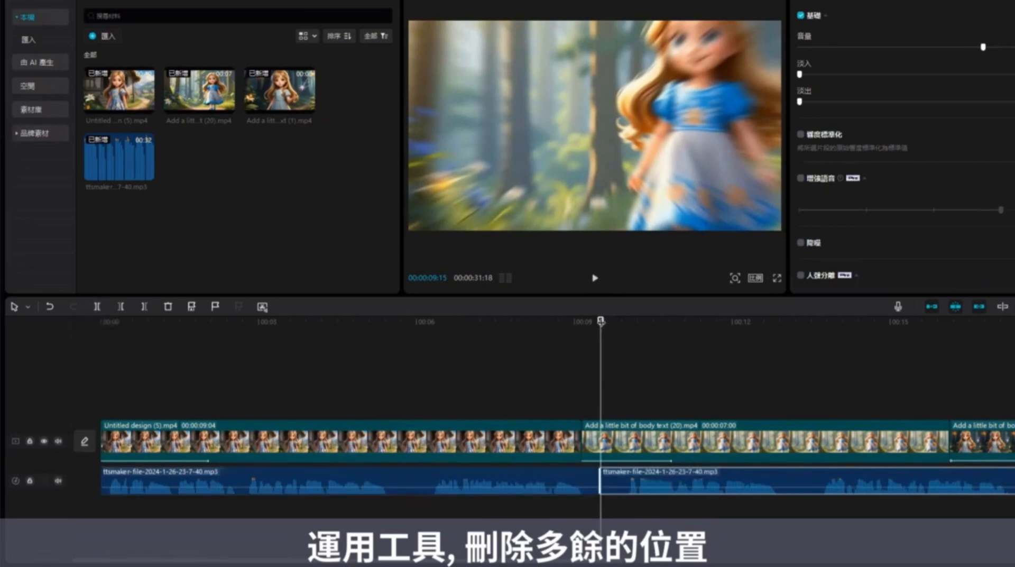
pyautogui.moveTo(595, 324); pyautogui.dragTo(585, 323)
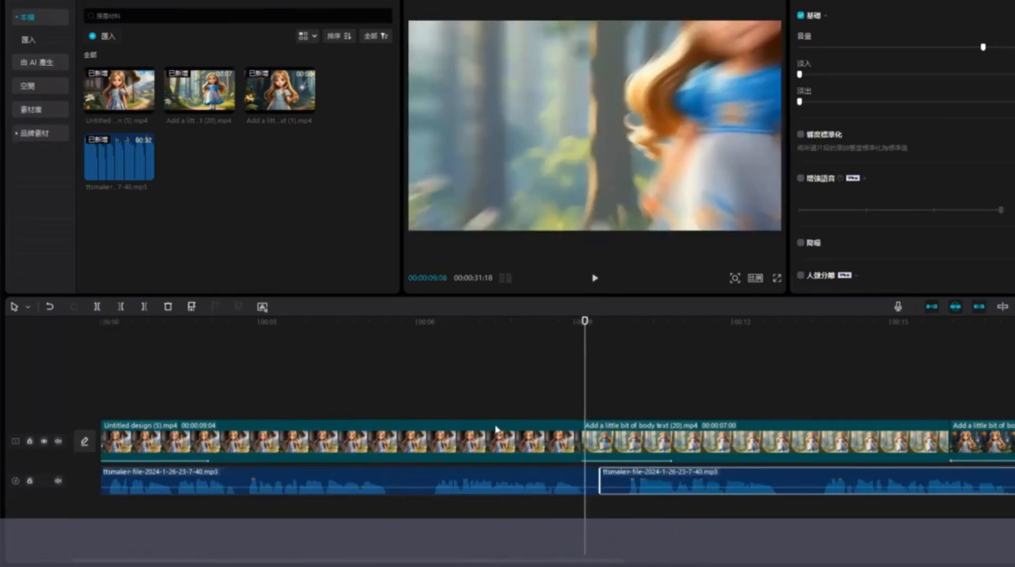
pyautogui.click(426, 481)
pyautogui.click(95, 308)
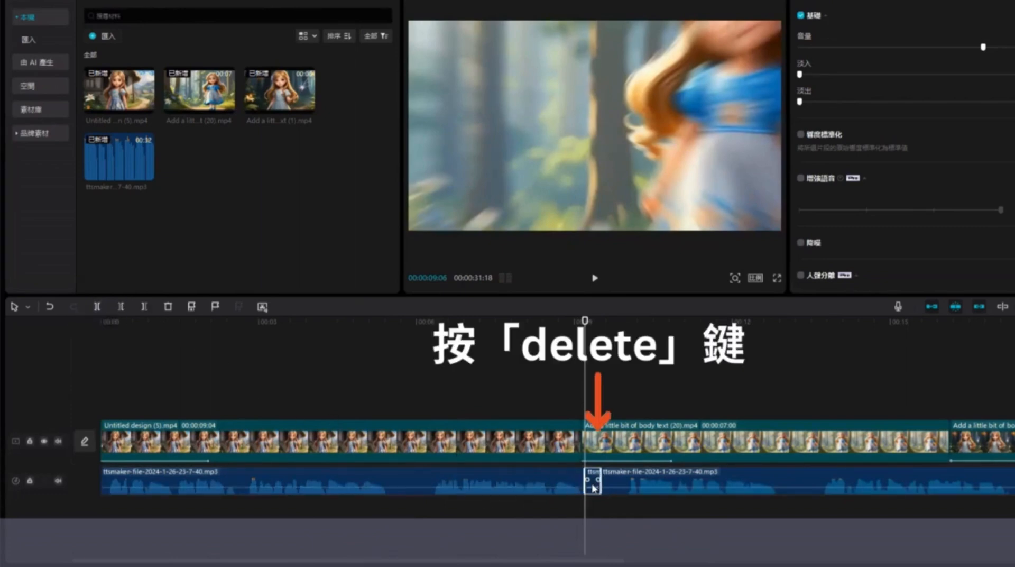
pyautogui.press('Delete')
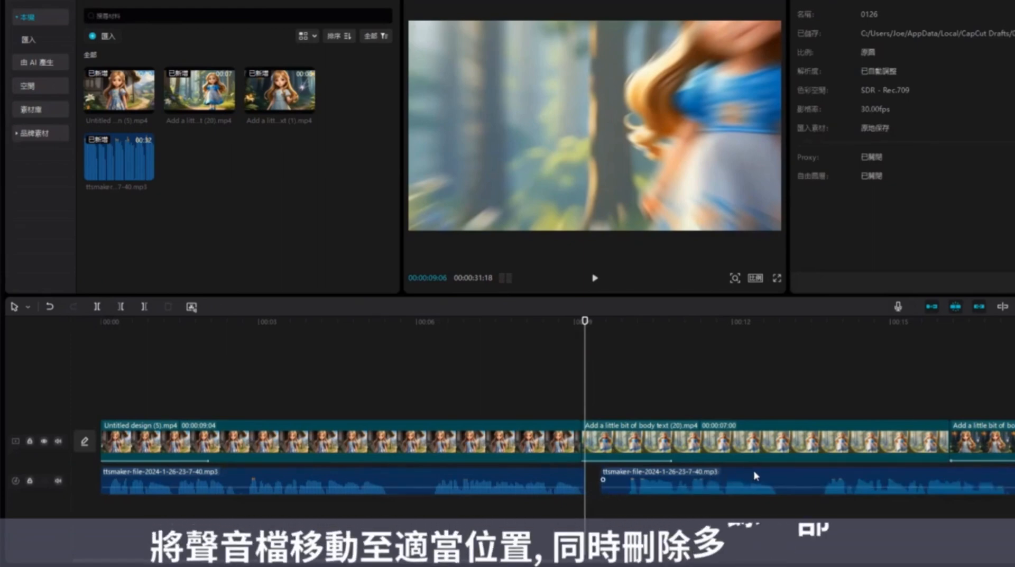
# - Close the narration gap, remove the second part's silent opening up to 00:00:09:22, and move the remainder back to the second scene's start
pyautogui.moveTo(755, 476); pyautogui.dragTo(742, 471)
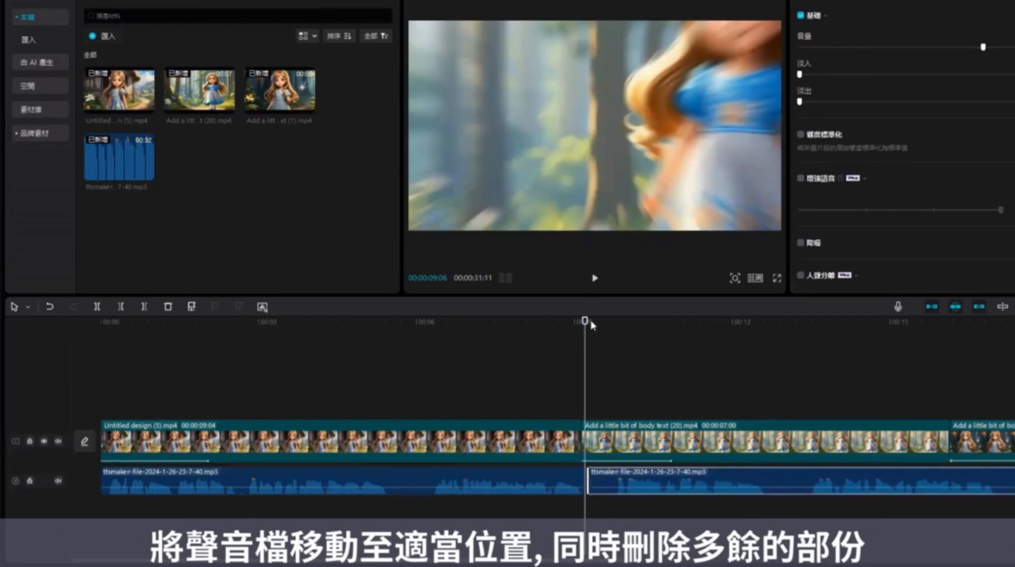
pyautogui.moveTo(585, 321); pyautogui.dragTo(613, 327)
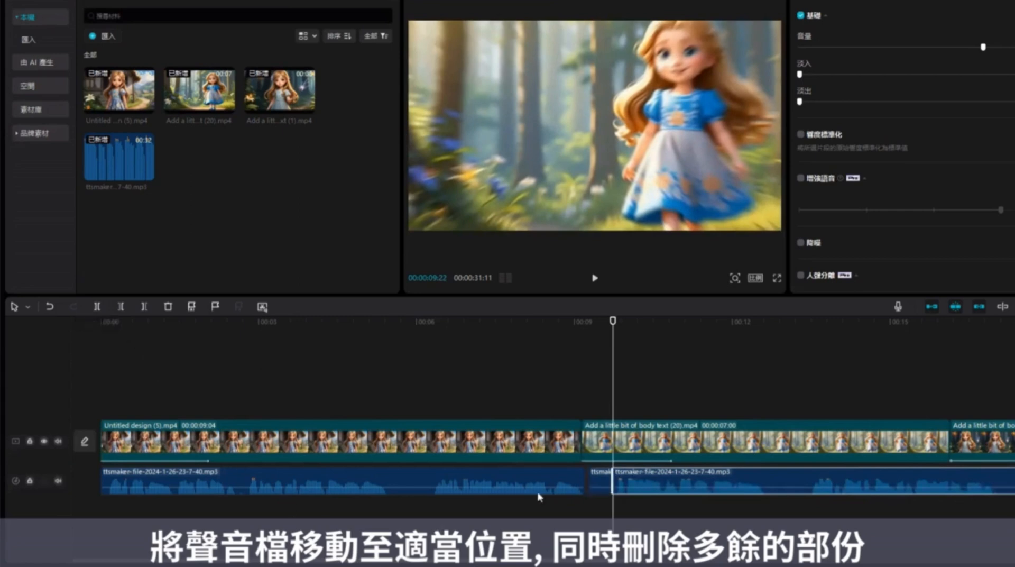
pyautogui.click(598, 489)
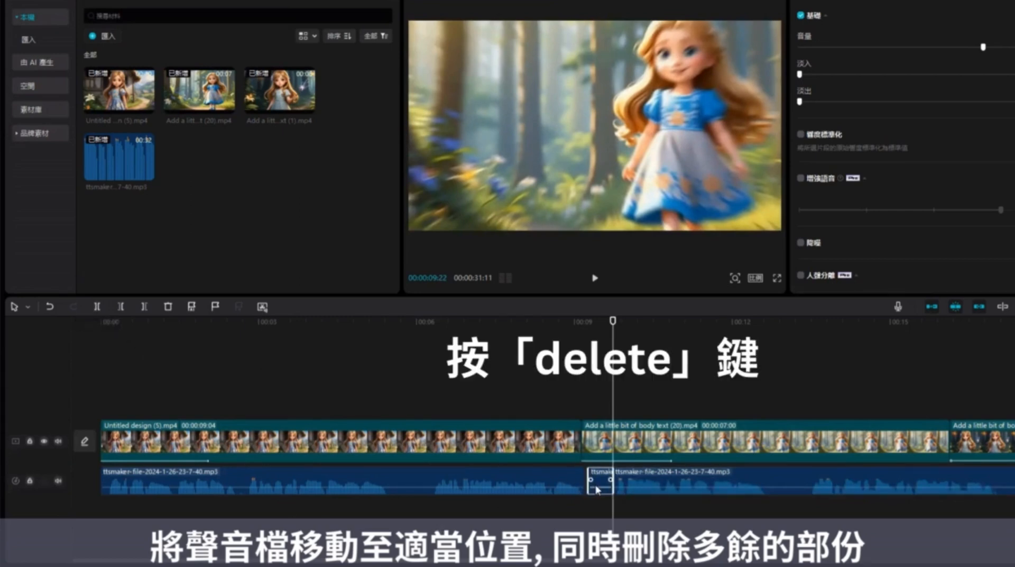
pyautogui.press('Delete')
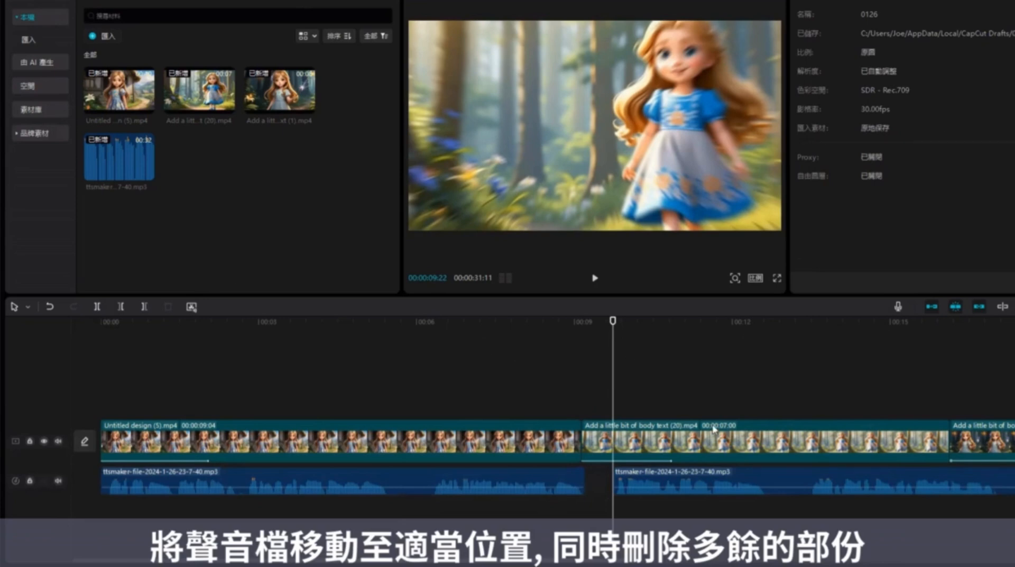
pyautogui.moveTo(757, 474); pyautogui.dragTo(734, 474)
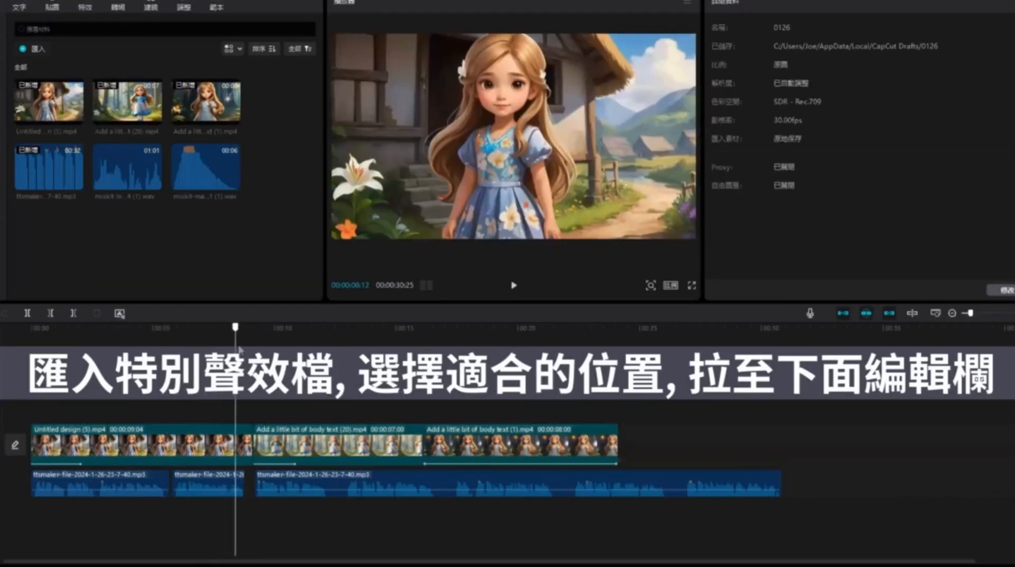
# - Place the mixkit birds-in-the-jungle sound effect beneath the narration, starting at 00:00:09:04 where the second scene begins
pyautogui.moveTo(239, 349); pyautogui.dragTo(255, 349)
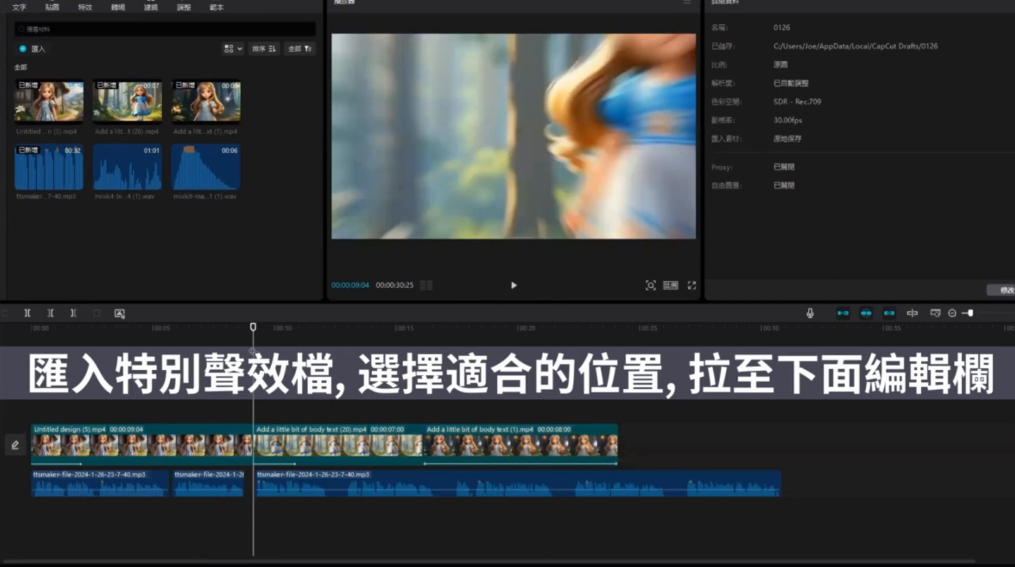
pyautogui.click(116, 157)
pyautogui.moveTo(116, 157); pyautogui.dragTo(255, 516)
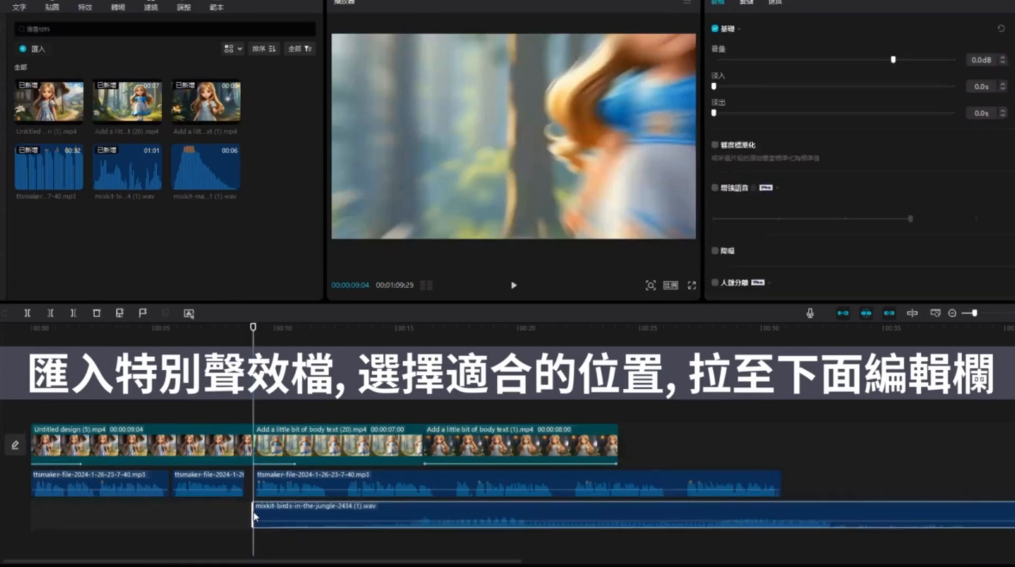
# - Trim the birds-in-the-jungle effect to the second scene's end and place the mixkit magical-ligth-aura effect directly after it at 00:00:16:04
pyautogui.click(967, 313)
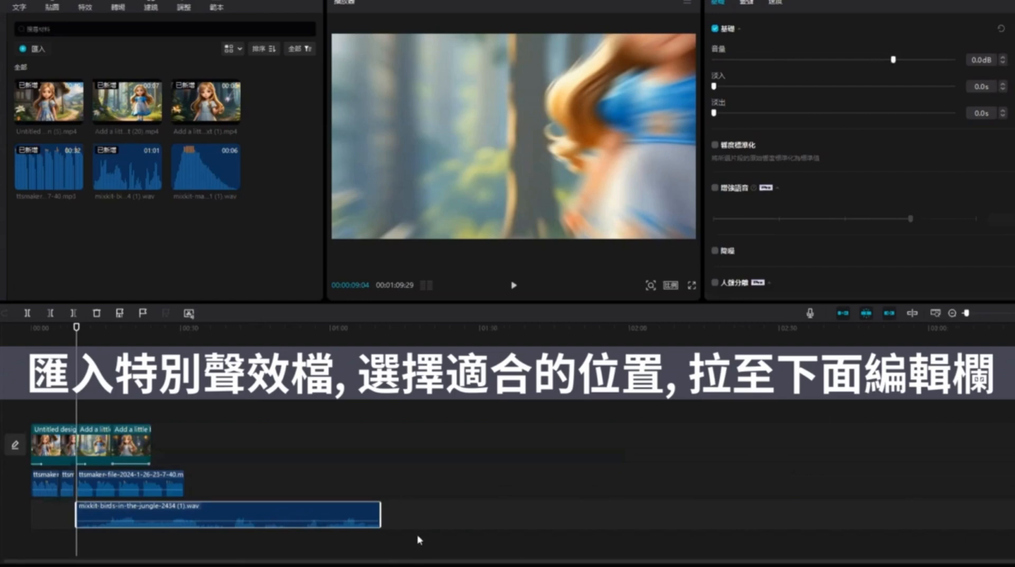
pyautogui.moveTo(378, 518); pyautogui.dragTo(109, 515)
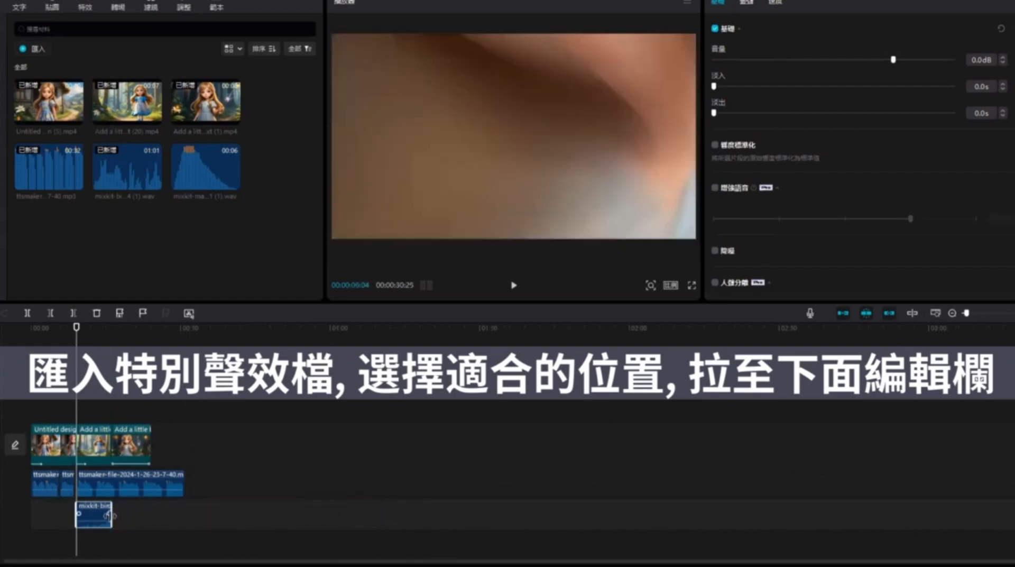
pyautogui.click(974, 314)
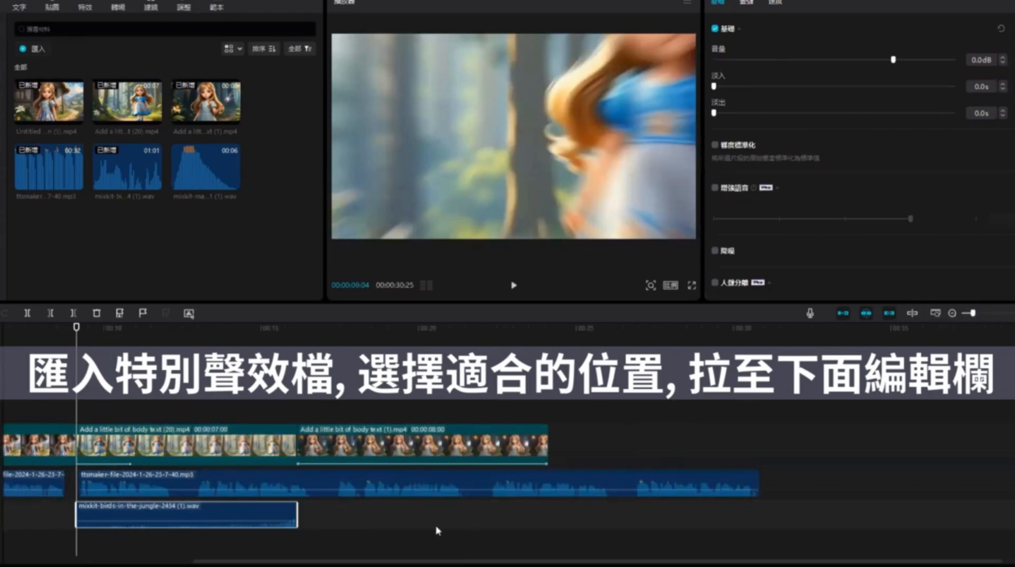
pyautogui.moveTo(77, 328); pyautogui.dragTo(290, 332)
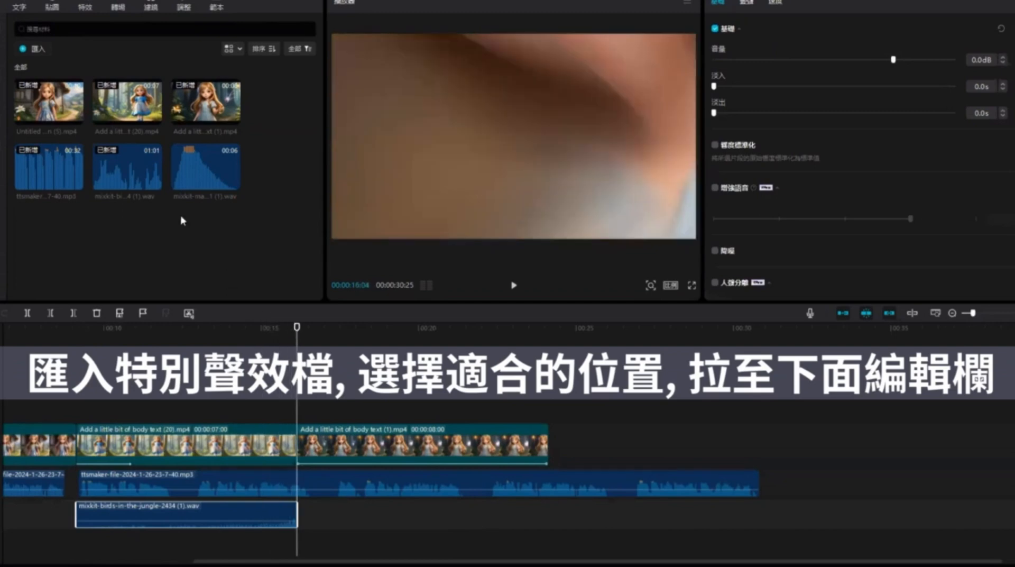
pyautogui.moveTo(192, 164); pyautogui.dragTo(297, 523)
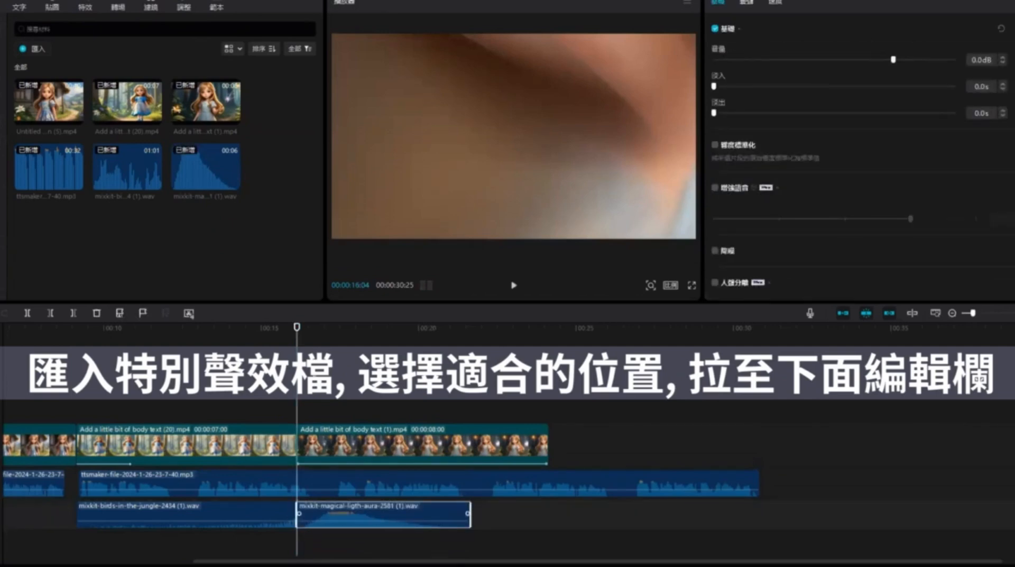
# - Preview the sound effects from 00:00:09:04, raise the birds-in-the-jungle volume to 6.7 dB, and replay into the third scene
pyautogui.moveTo(271, 329); pyautogui.dragTo(78, 352)
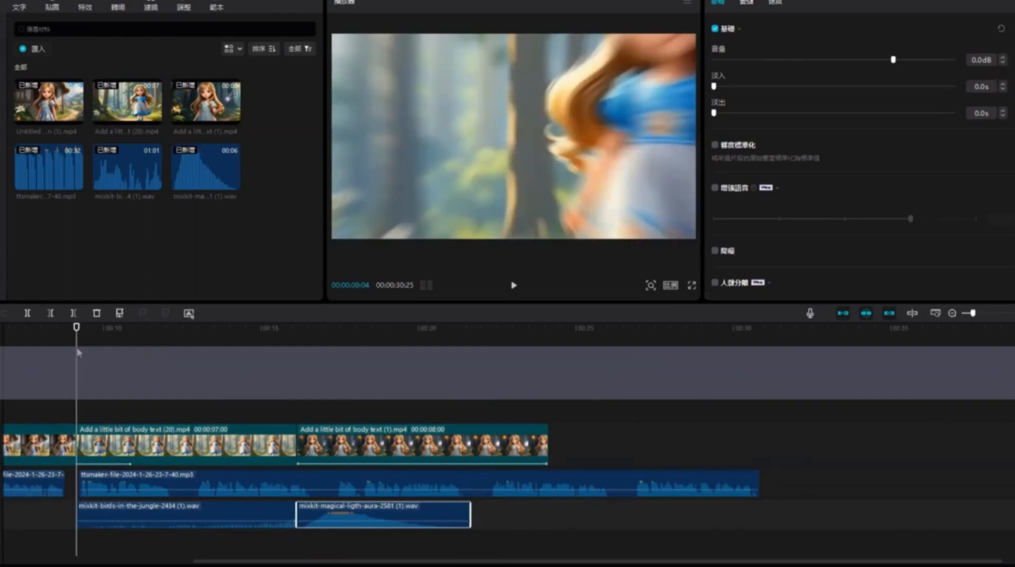
pyautogui.click(515, 288)
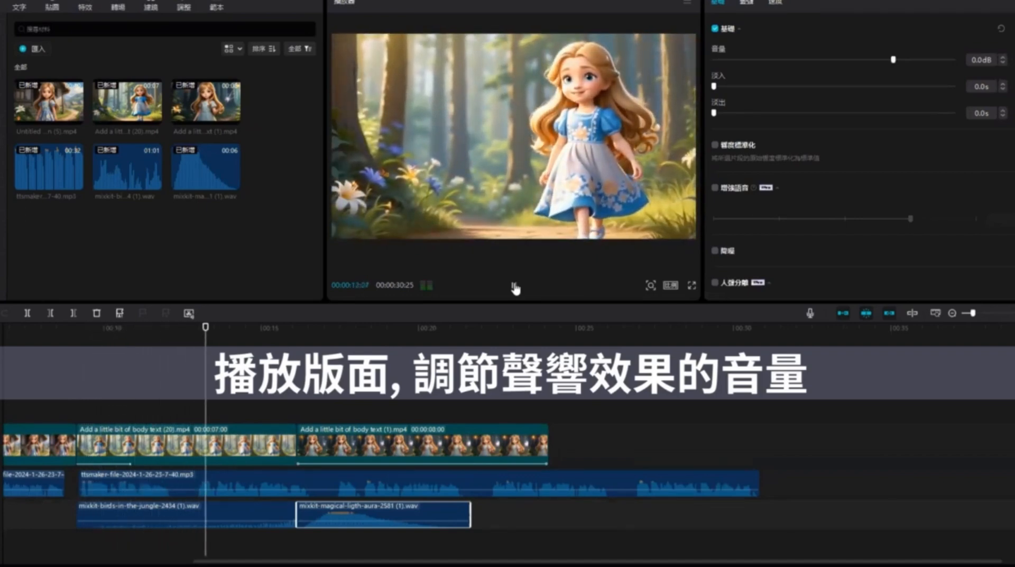
pyautogui.click(515, 288)
pyautogui.click(202, 517)
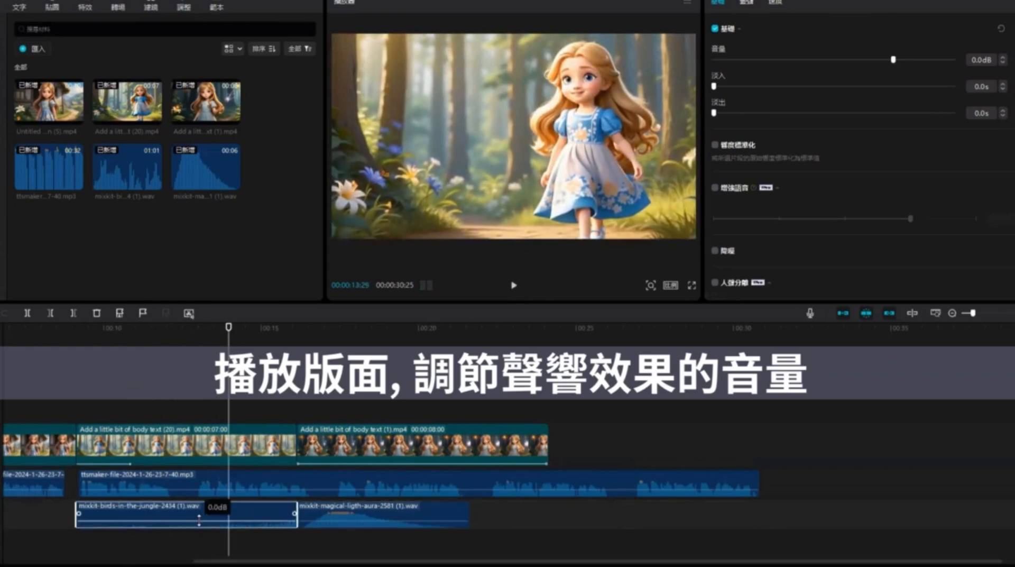
pyautogui.moveTo(199, 519); pyautogui.dragTo(199, 517)
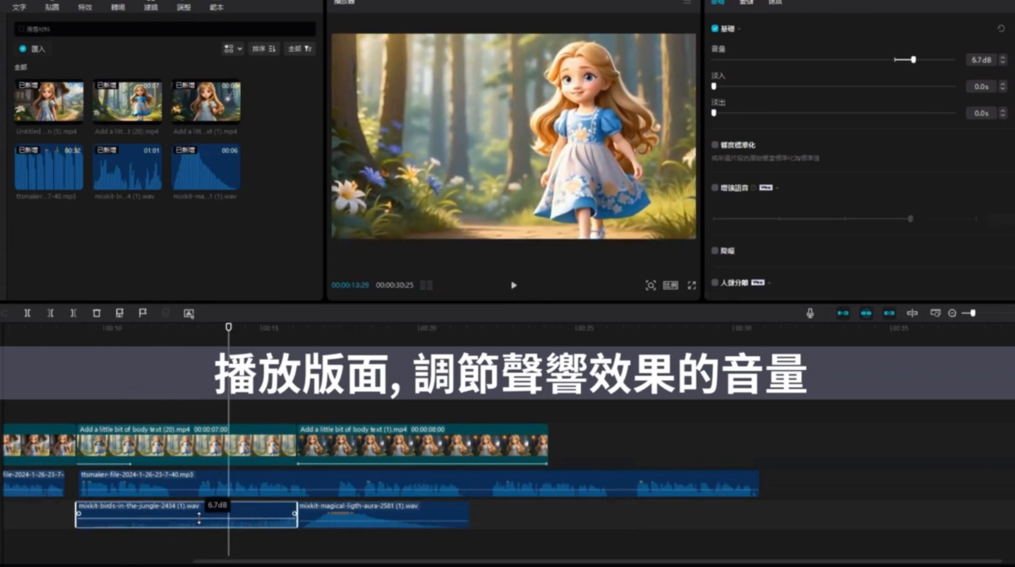
pyautogui.moveTo(229, 328); pyautogui.dragTo(76, 328)
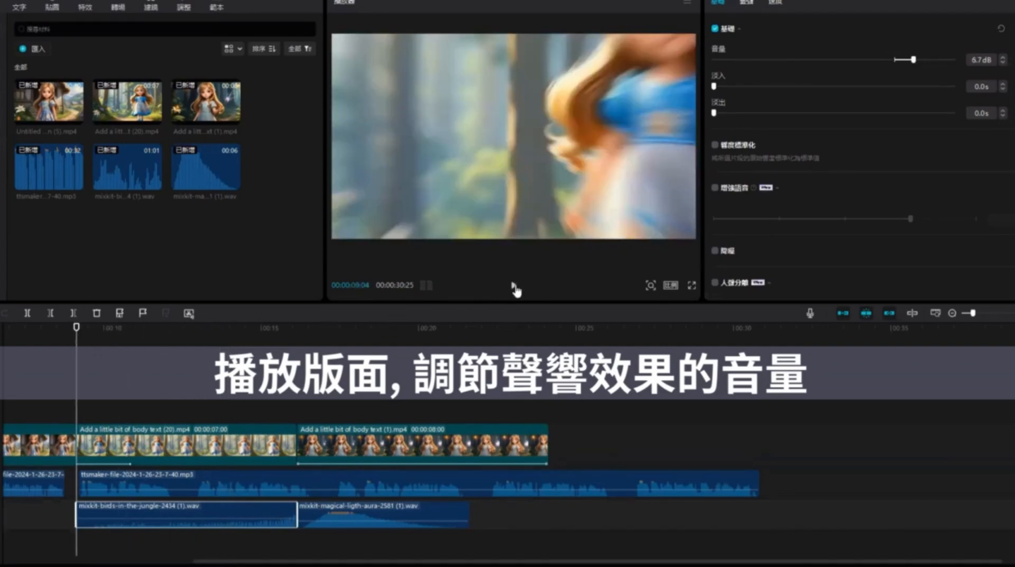
pyautogui.click(514, 287)
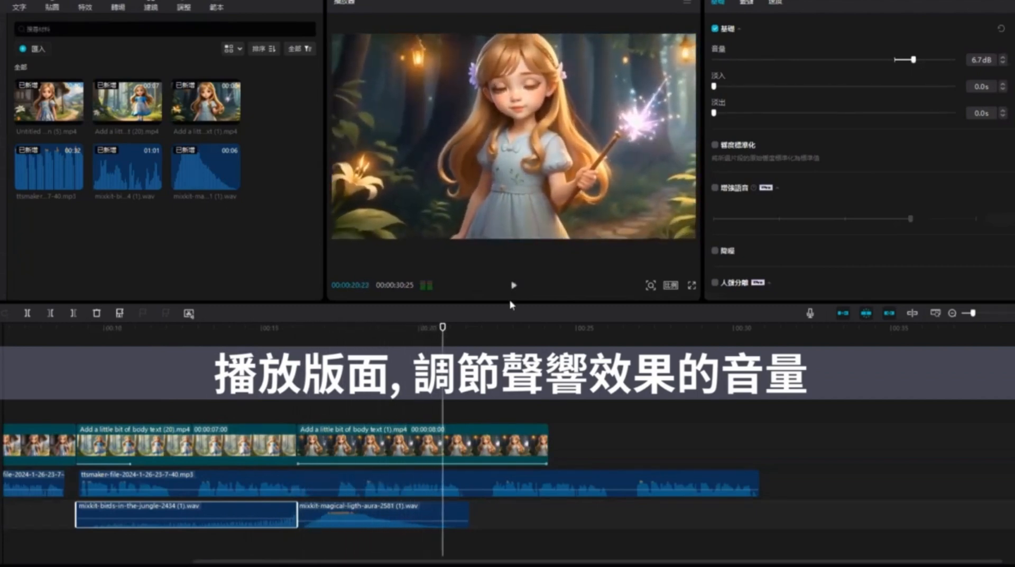
pyautogui.click(352, 520)
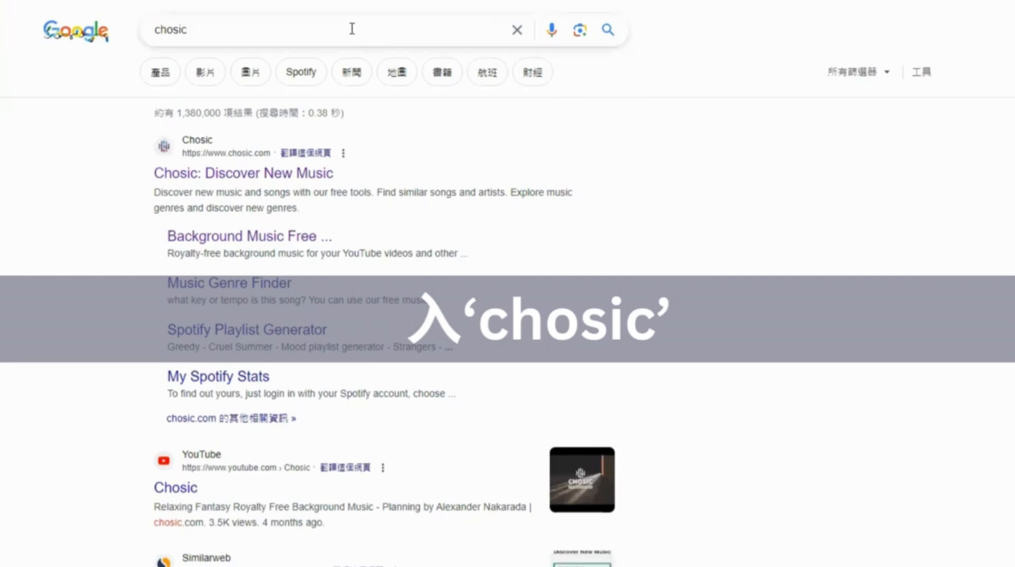
# - Switch to the browser and open the Chosic: Discover New Music site from the Google results for chosic
pyautogui.click(305, 180)
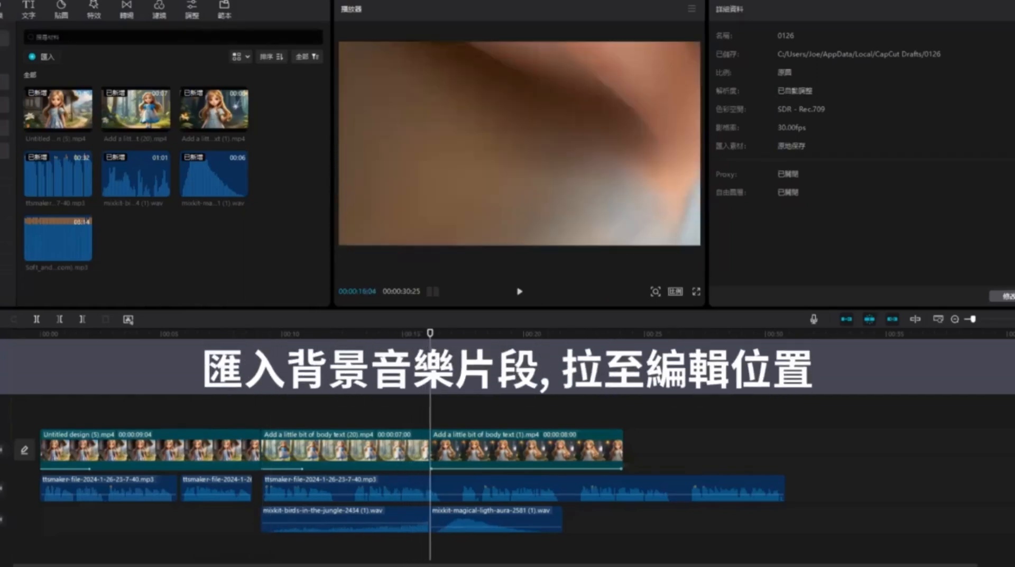
# - In CapCut, place the Soft_and_Furious Passionate_Ending music beneath the sound effects at 00:00:16:04 and trim it to the third scene's end
pyautogui.moveTo(87, 270); pyautogui.dragTo(429, 553)
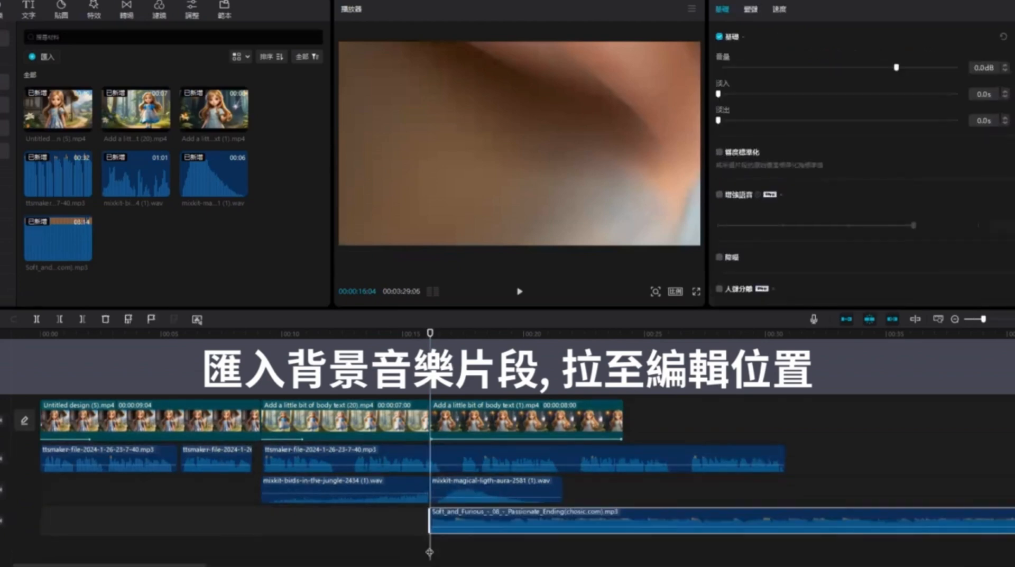
pyautogui.click(976, 320)
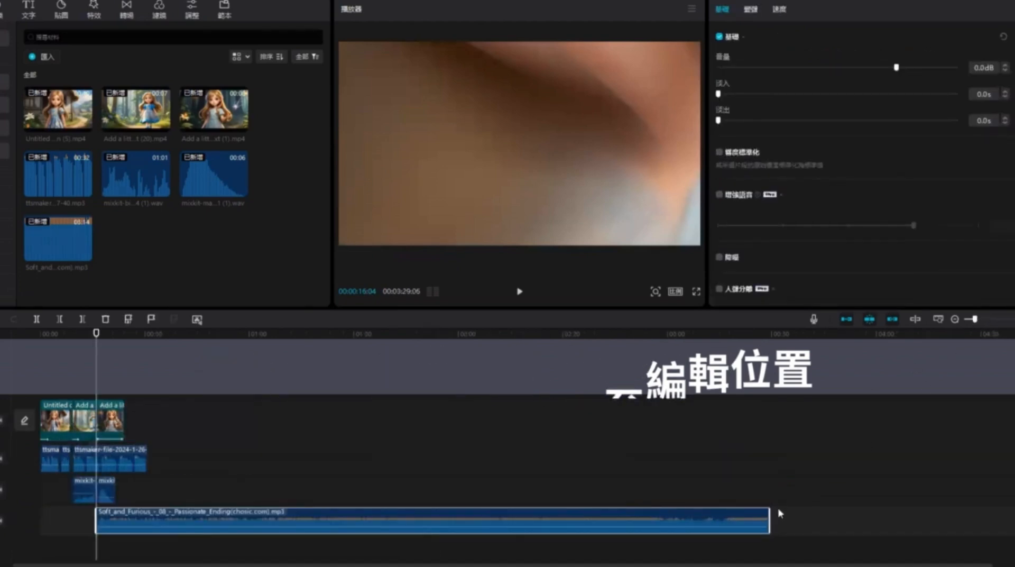
pyautogui.moveTo(773, 514); pyautogui.dragTo(124, 511)
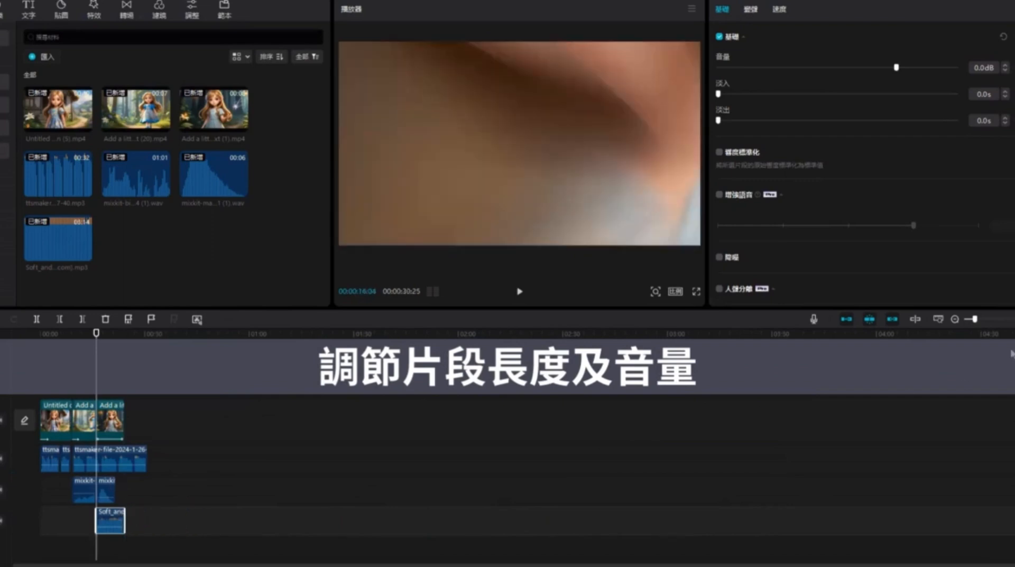
# - Play the third scene with its background music, lower the music clip's volume slightly, and replay the section
pyautogui.click(983, 320)
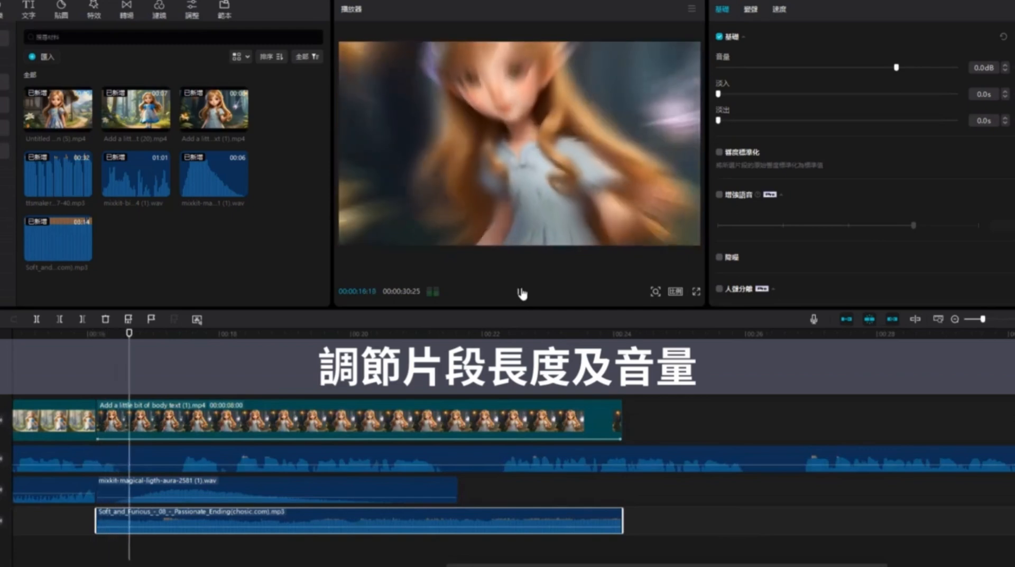
pyautogui.click(520, 292)
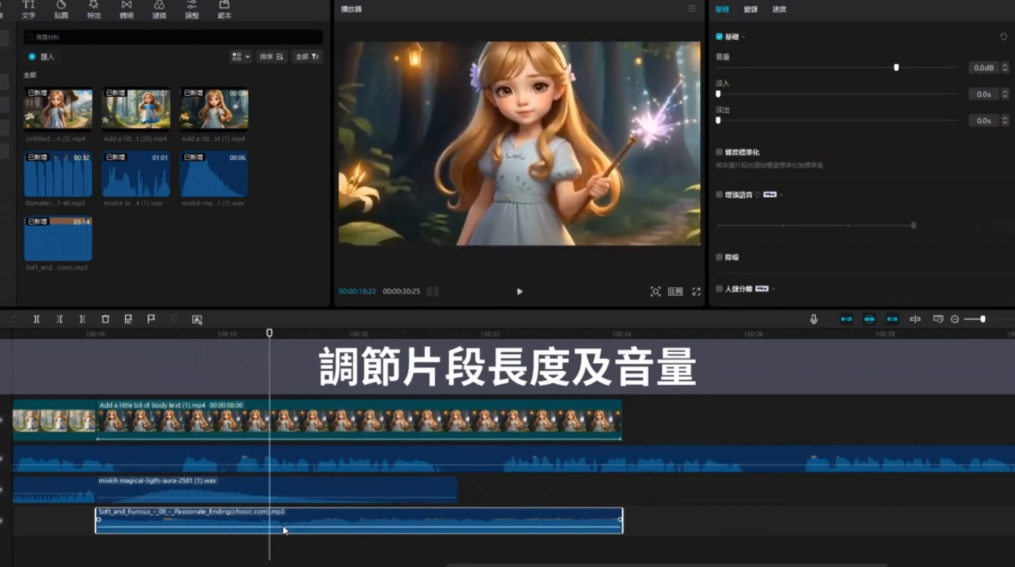
pyautogui.moveTo(282, 525); pyautogui.dragTo(280, 530)
pyautogui.click(520, 294)
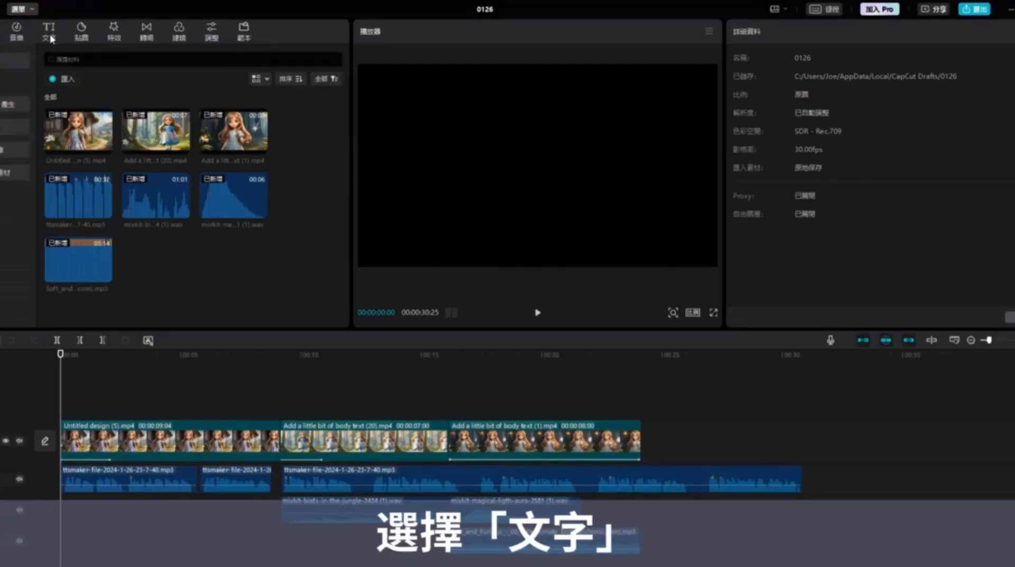
# - Add a default text (預設文字) clip at the start of the timeline and extend it to the first scene's end
pyautogui.click(50, 32)
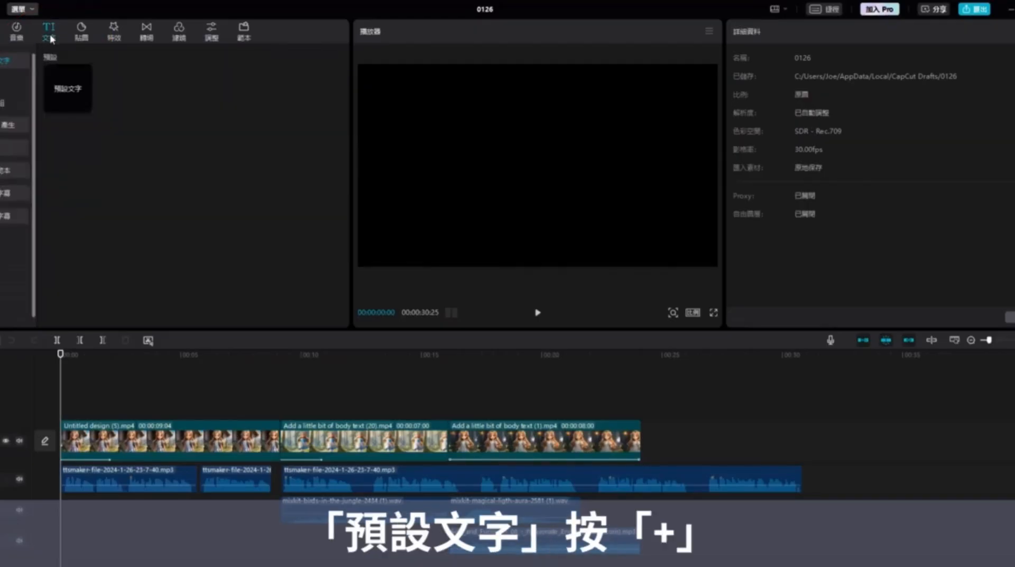
pyautogui.click(85, 105)
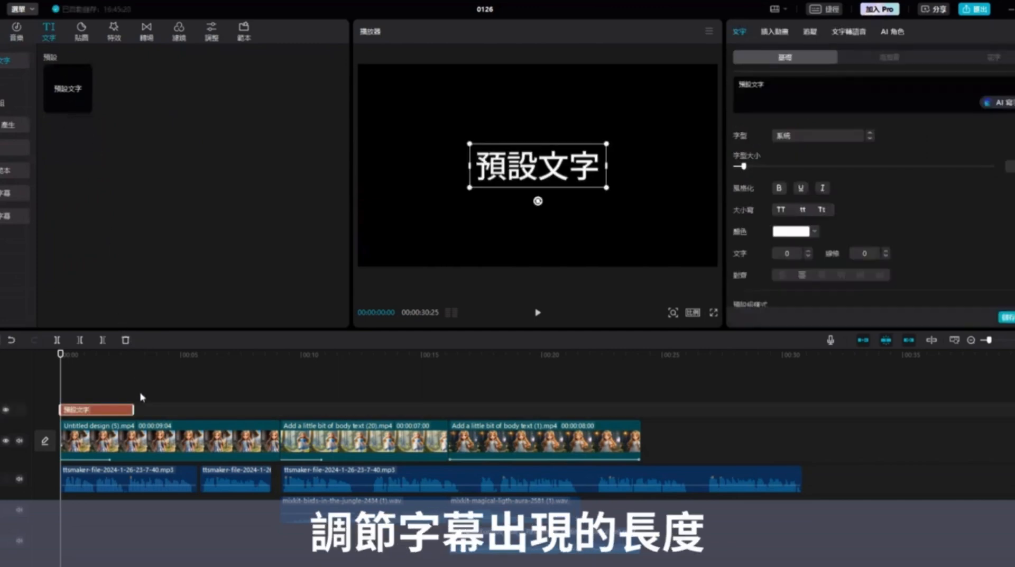
pyautogui.moveTo(209, 407); pyautogui.dragTo(281, 410)
# - Set the caption to "Once upon a time, in a small village, lived a sweet 6-year-old girl named Lily. She had a vivid imagination and loved dreaming."
pyautogui.doubleClick(545, 164)
pyautogui.write('Once upon a time, in a small village, lived a sweet 6-year-old girl named Lily. She had a vivid imagination and loved dreaming.')
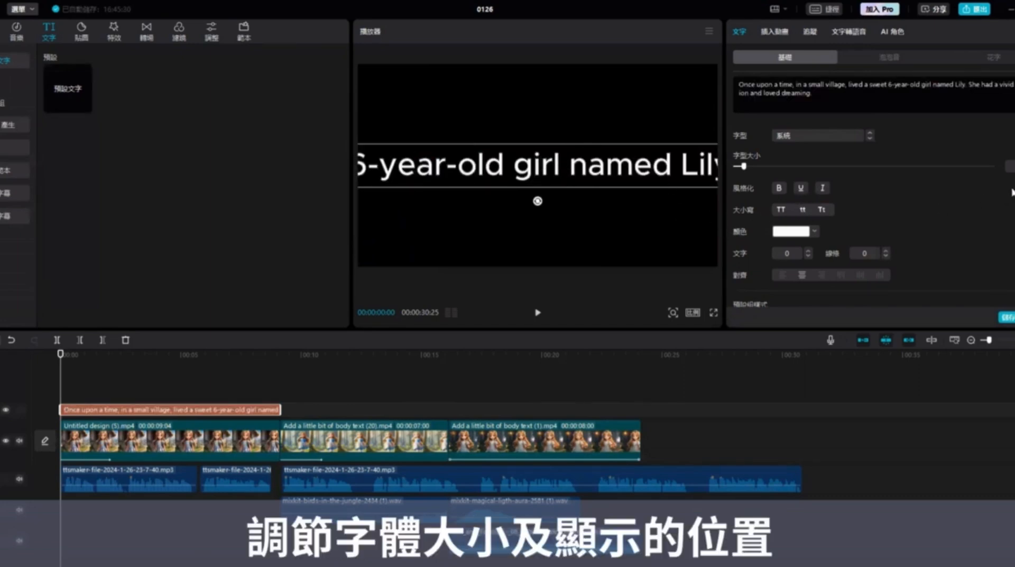
# - Reduce the caption to the smallest font size, arrange it in two lines along the frame's lower edge, and play the video
pyautogui.moveTo(744, 166); pyautogui.dragTo(741, 166)
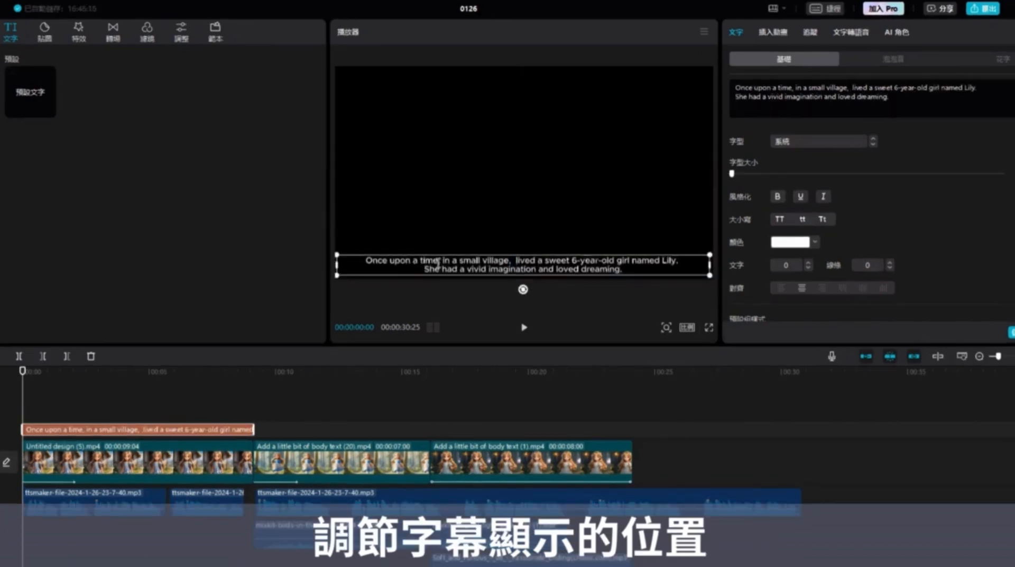
pyautogui.click(525, 329)
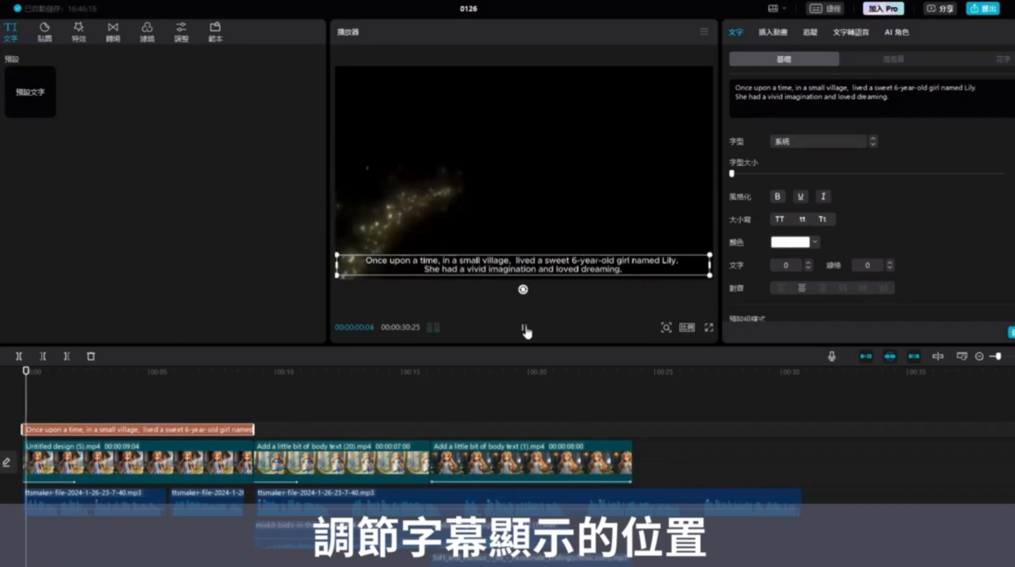